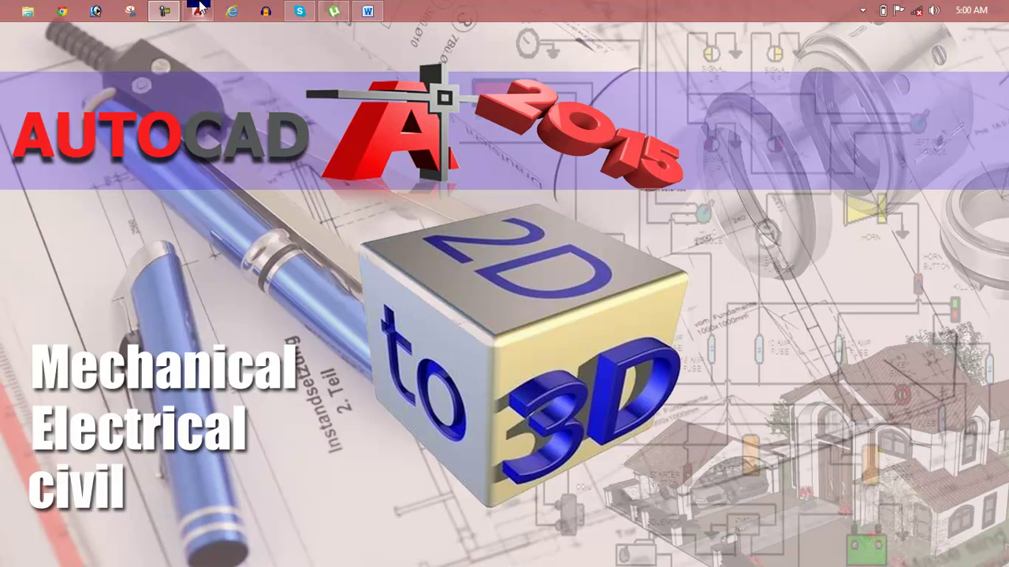
Restore the Lesson 69 Word document over the desktop
{"action": "left_click", "coordinate": [163, 10]}
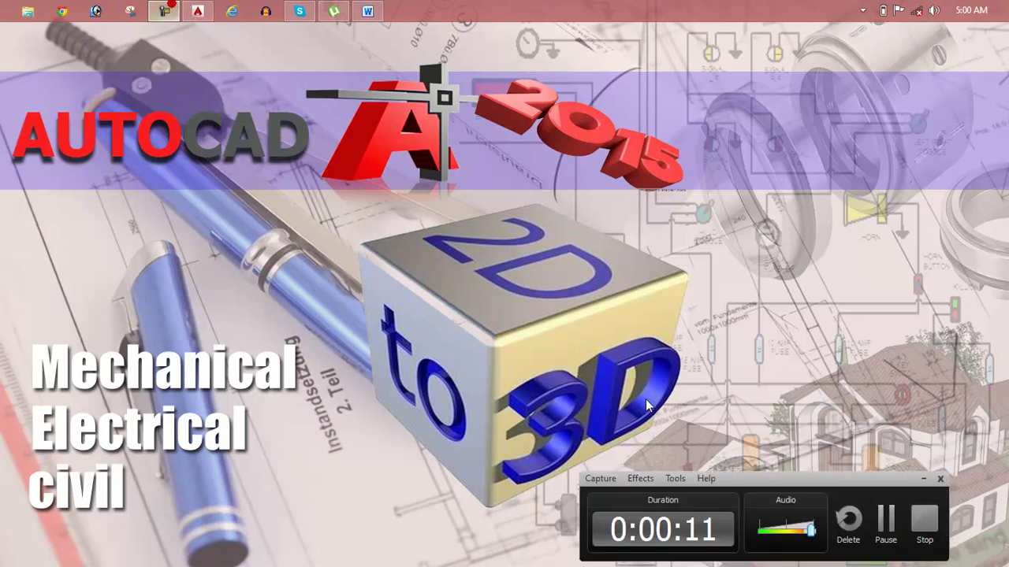
{"action": "left_click", "coordinate": [883, 522]}
Maximize the Lesson 69 outline in Word, then switch to the AutoCAD drawing
{"action": "left_click", "coordinate": [367, 11]}
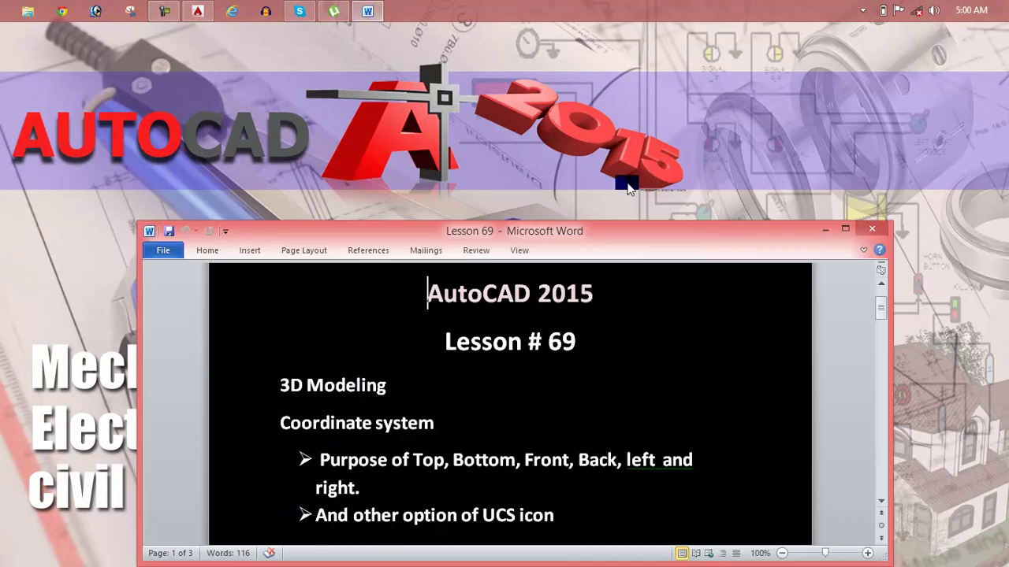
{"action": "double_click", "coordinate": [601, 231]}
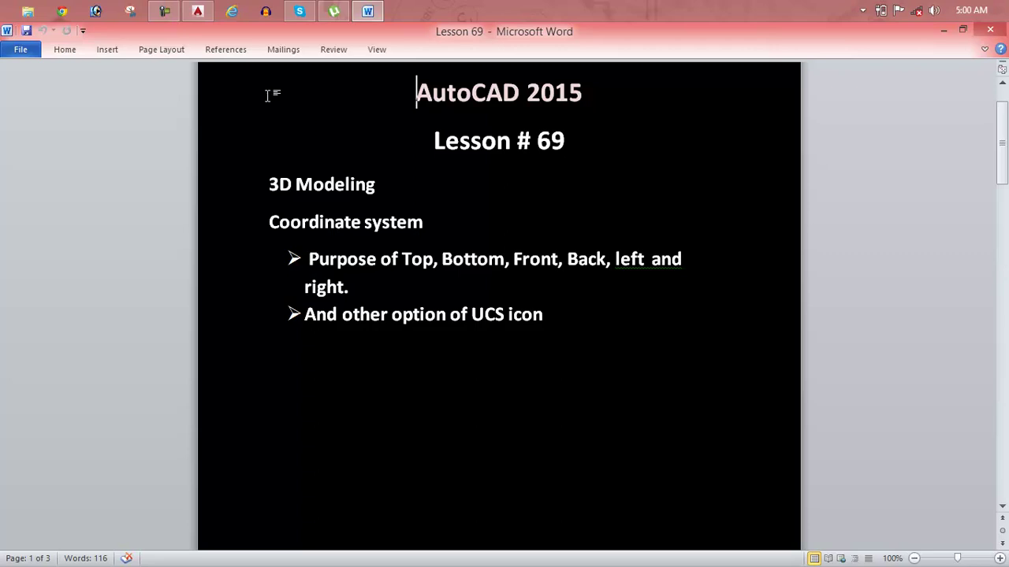
{"action": "left_click", "coordinate": [197, 11]}
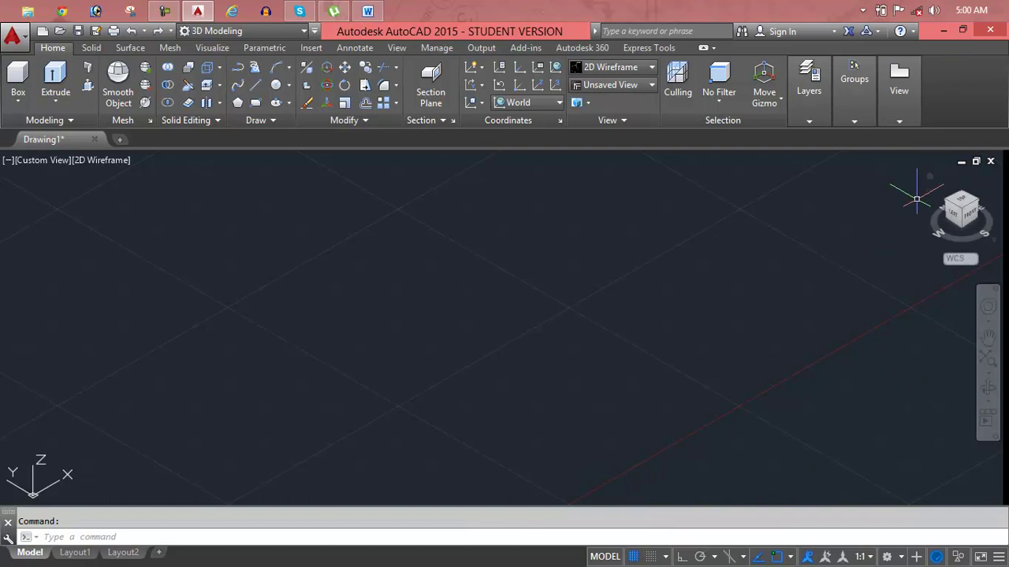
Return the drawing to the SW Isometric home view
{"action": "left_click", "coordinate": [929, 177]}
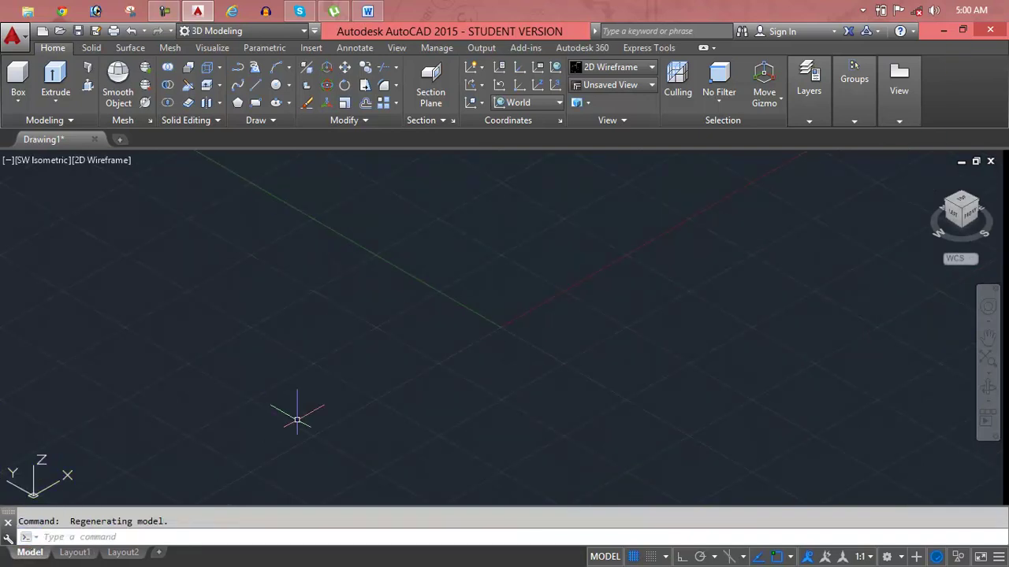
{"action": "left_click", "coordinate": [615, 85]}
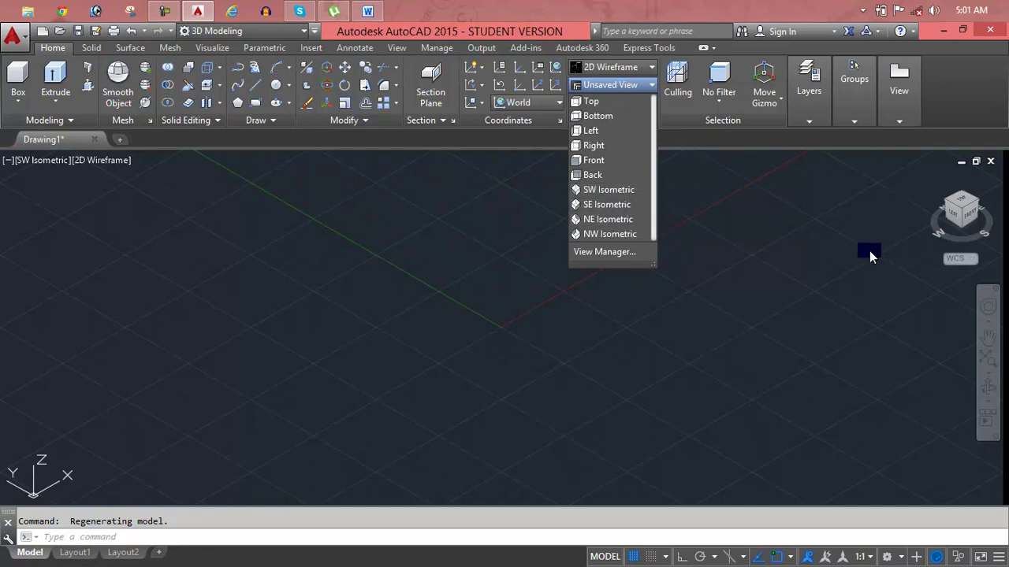
{"action": "key", "text": "Escape"}
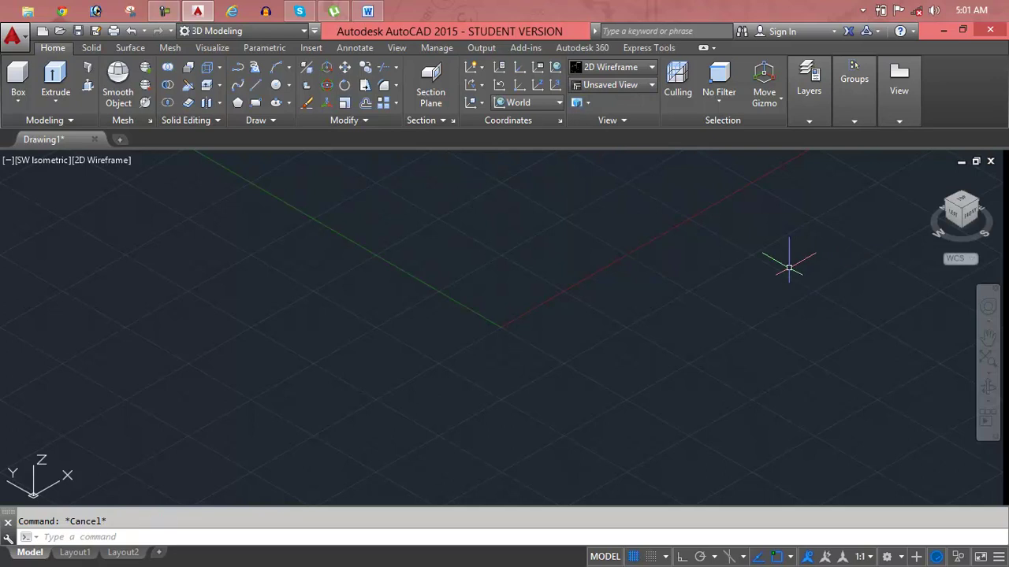
Sketch a four-segment trial line with the LINE command
{"action": "type", "text": "l"}
{"action": "key", "text": "Return"}
{"action": "left_click", "coordinate": [410, 381]}
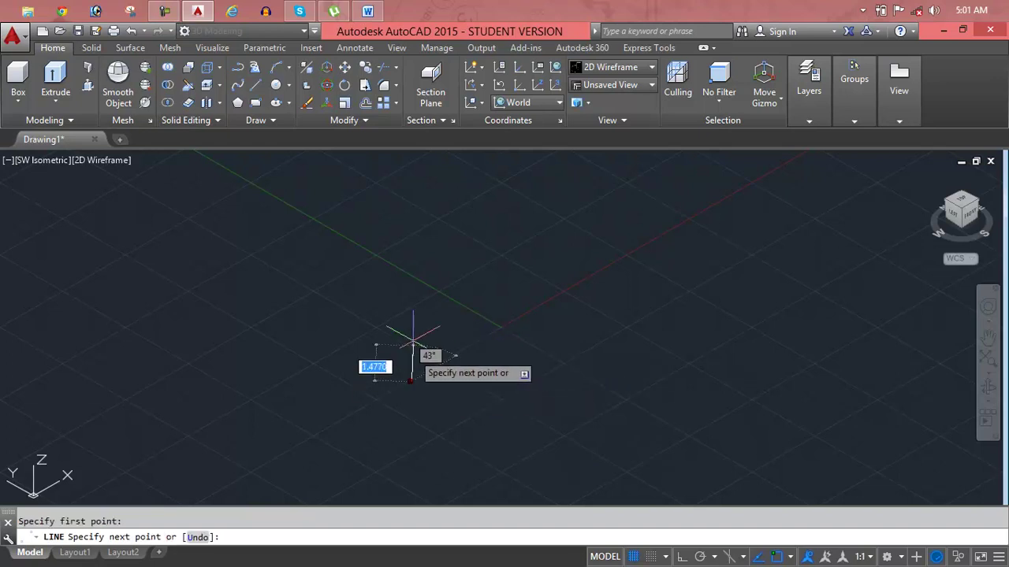
{"action": "left_click", "coordinate": [416, 305]}
{"action": "left_click", "coordinate": [563, 220]}
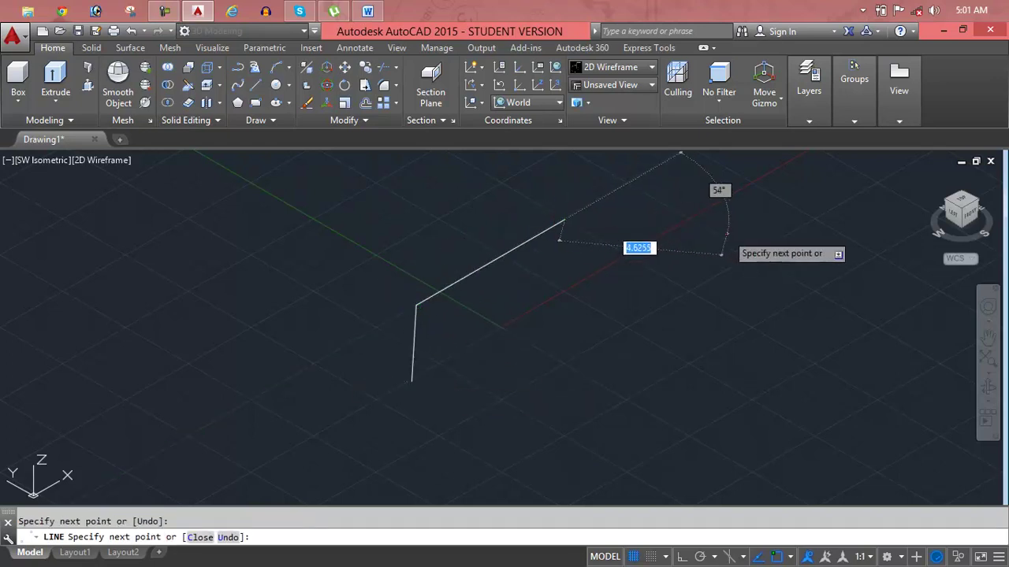
{"action": "left_click", "coordinate": [726, 232]}
{"action": "left_click", "coordinate": [784, 182]}
{"action": "key", "text": "Return"}
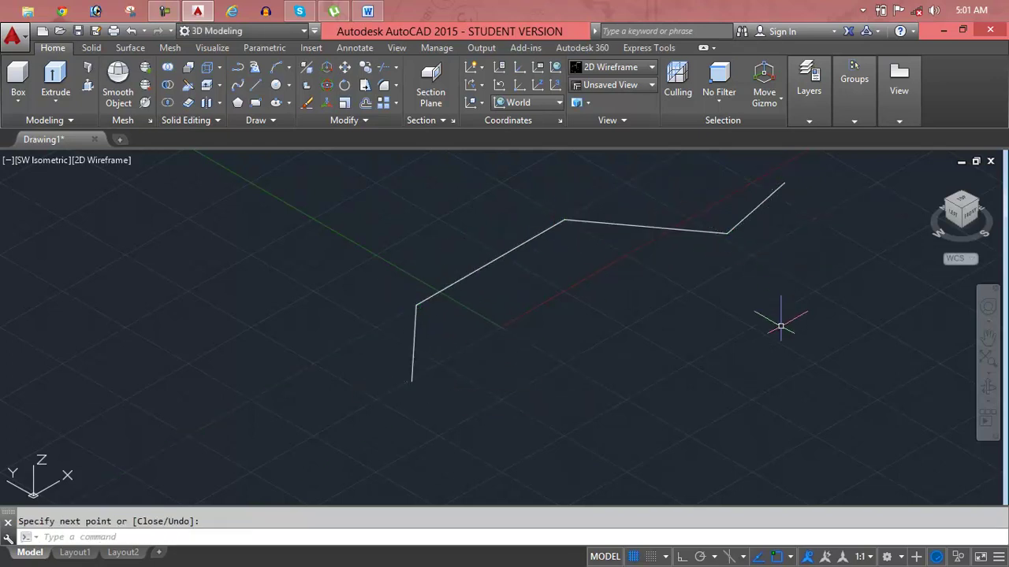
Erase all the trial line segments using two crossing selections
{"action": "left_click", "coordinate": [828, 211]}
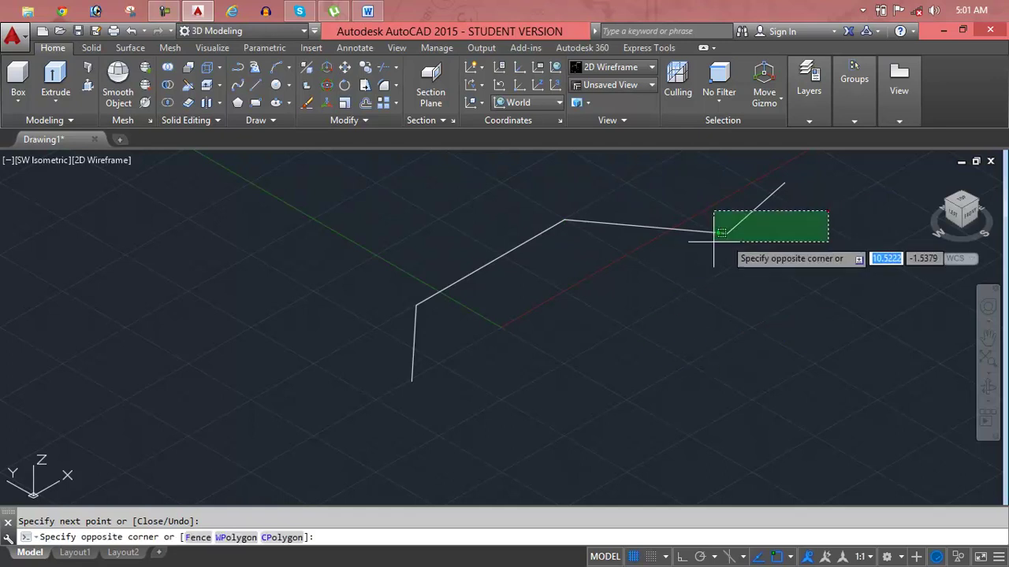
{"action": "left_click", "coordinate": [504, 268]}
{"action": "key", "text": "Delete"}
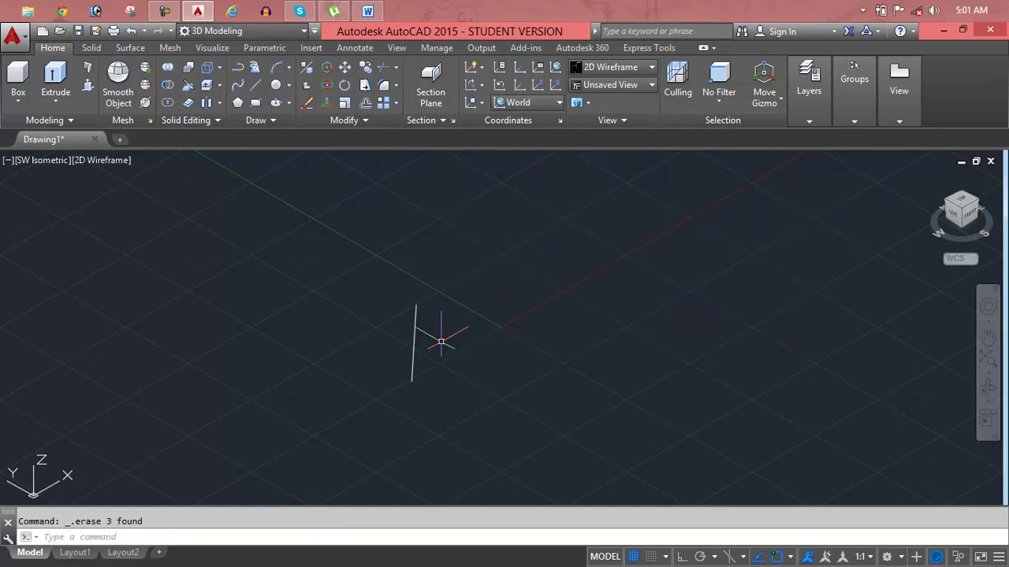
{"action": "left_click", "coordinate": [441, 338]}
{"action": "left_click", "coordinate": [409, 372]}
{"action": "key", "text": "Delete"}
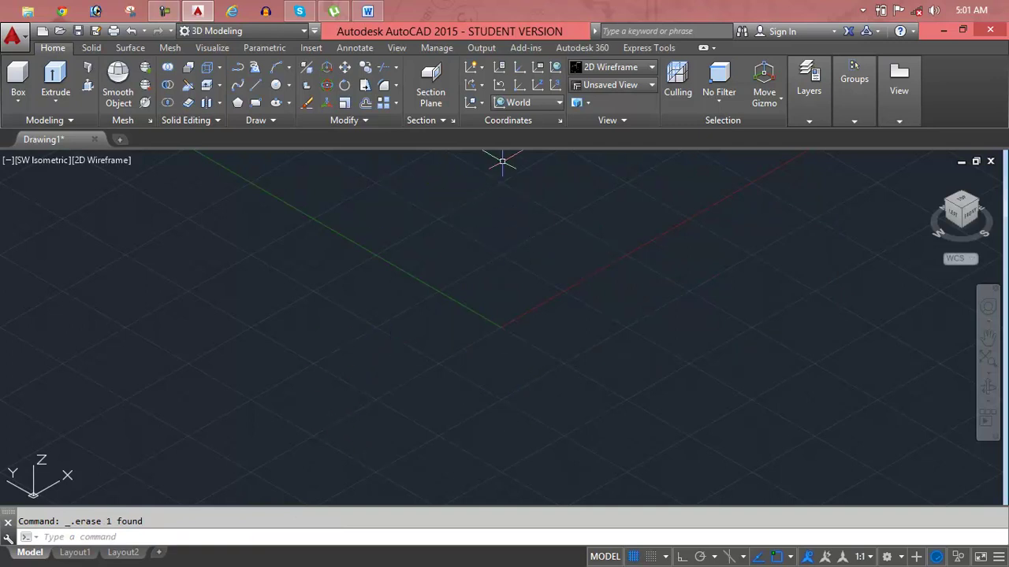
Set the UCS to Top and draw a rectangle with RECTANG
{"action": "left_click", "coordinate": [521, 104]}
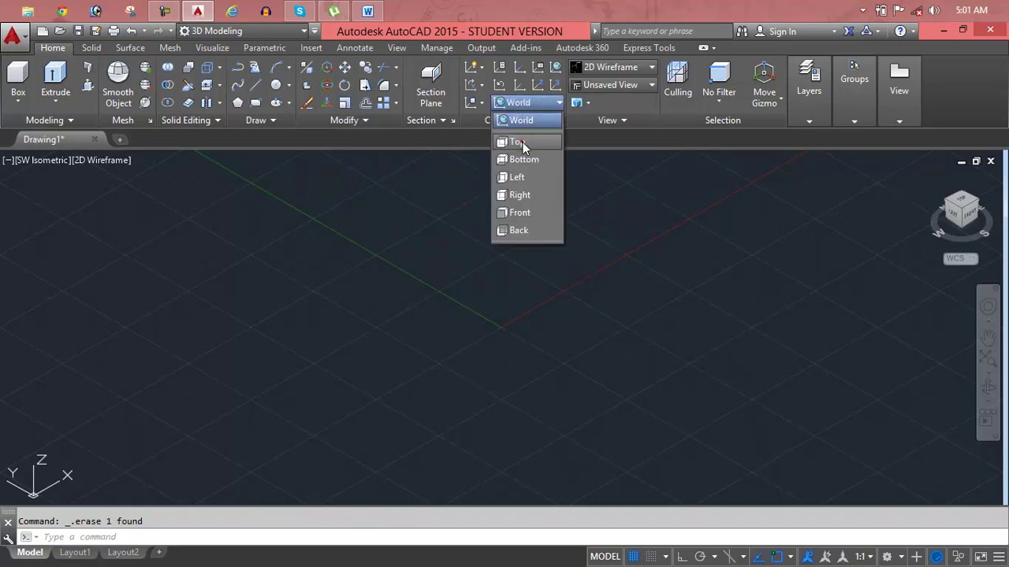
{"action": "left_click", "coordinate": [523, 142]}
{"action": "type", "text": "rec"}
{"action": "key", "text": "Return"}
{"action": "left_click", "coordinate": [438, 290]}
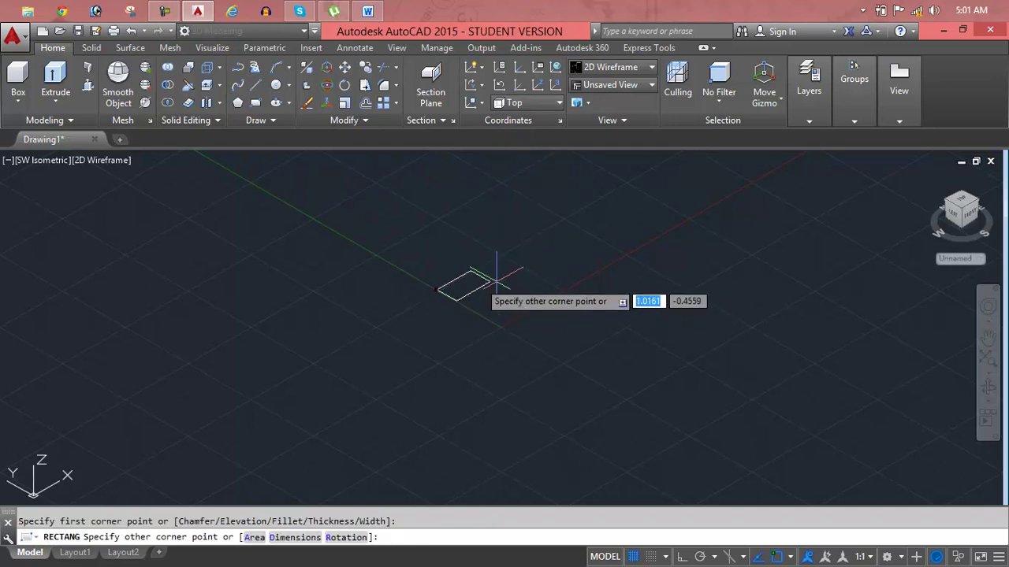
{"action": "left_click", "coordinate": [678, 278]}
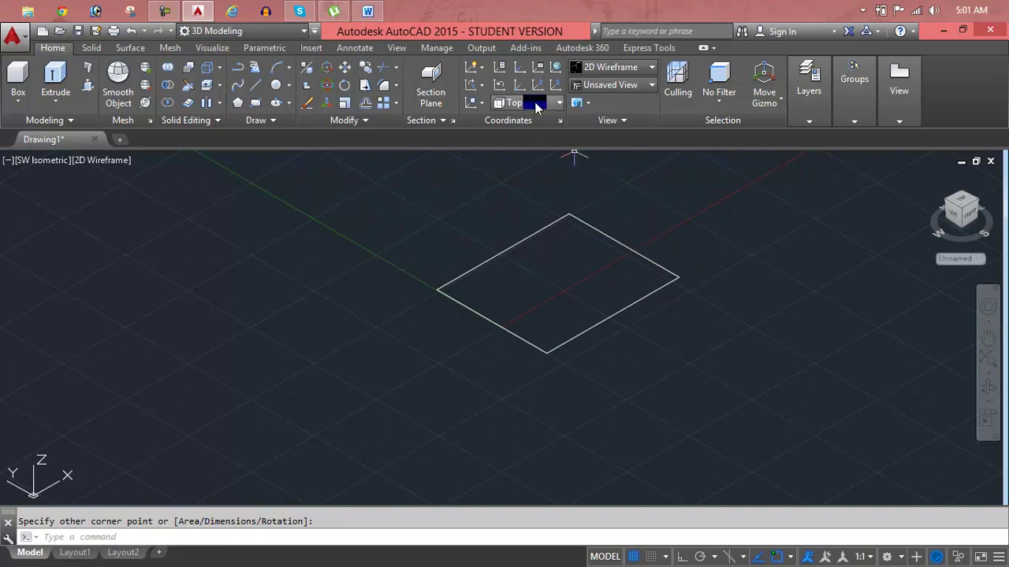
Set the UCS to Bottom and draw a second rectangle overlapping the first
{"action": "left_click", "coordinate": [534, 102]}
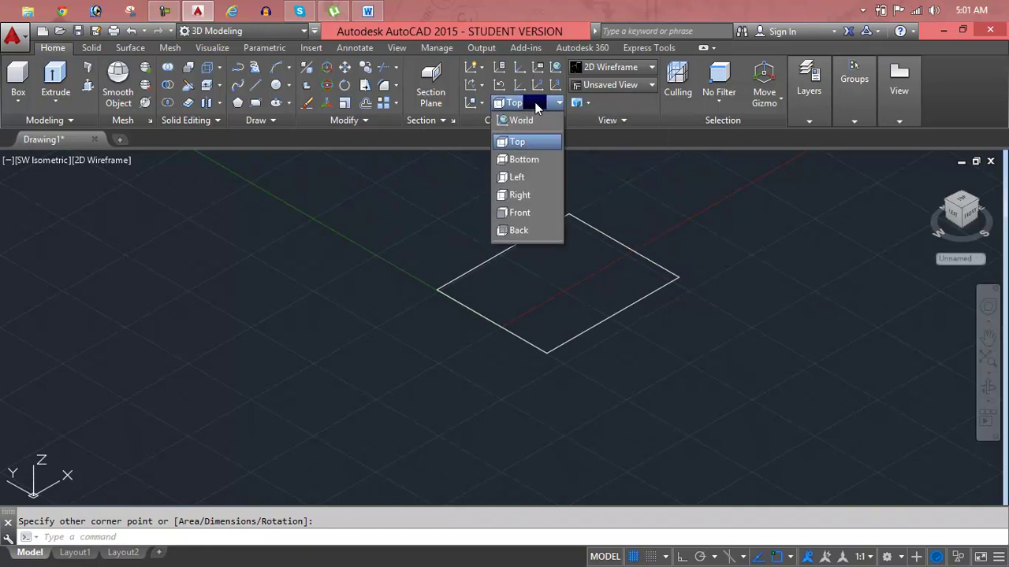
{"action": "left_click", "coordinate": [526, 161]}
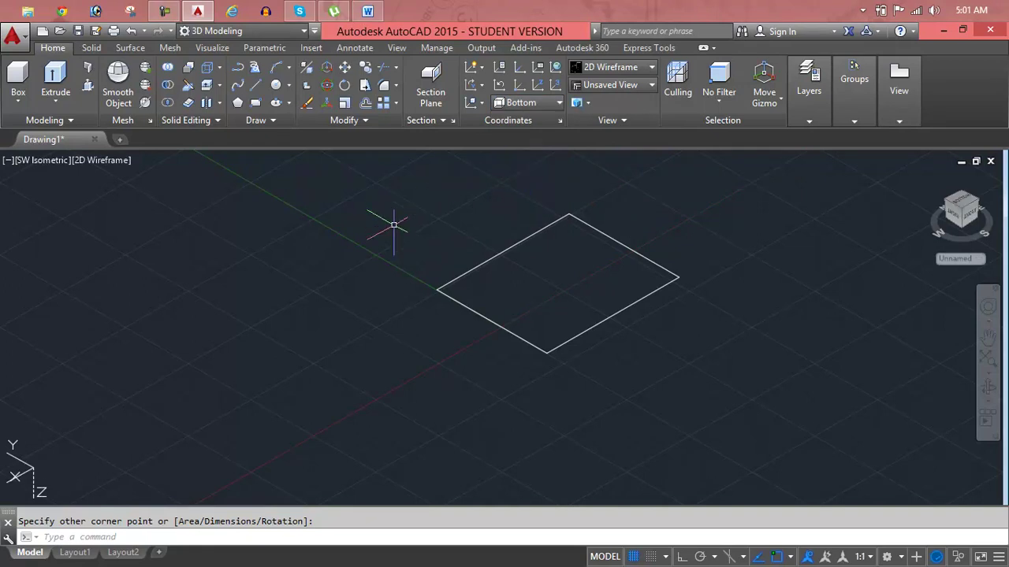
{"action": "type", "text": "rec"}
{"action": "key", "text": "Return"}
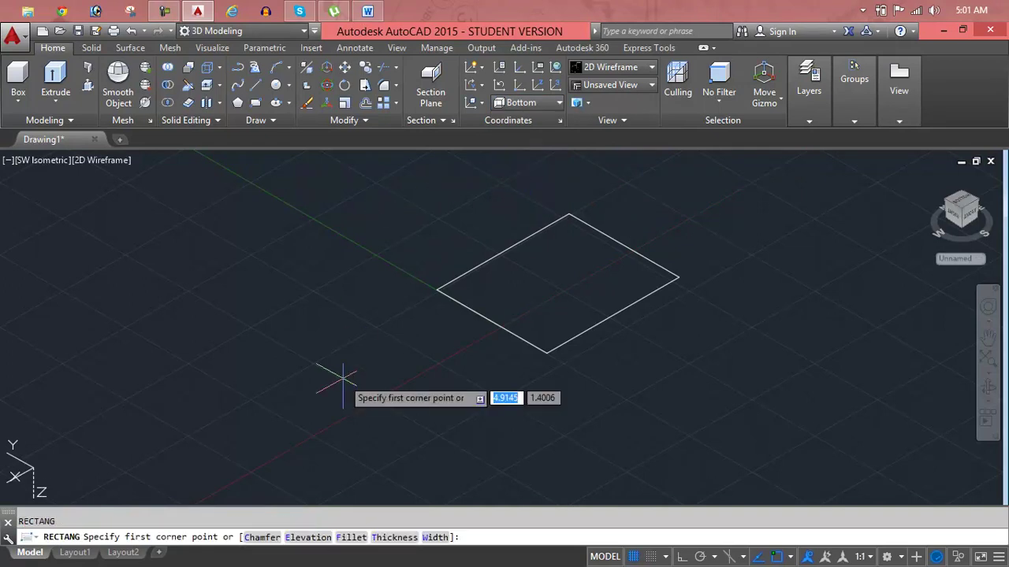
{"action": "left_click", "coordinate": [343, 379]}
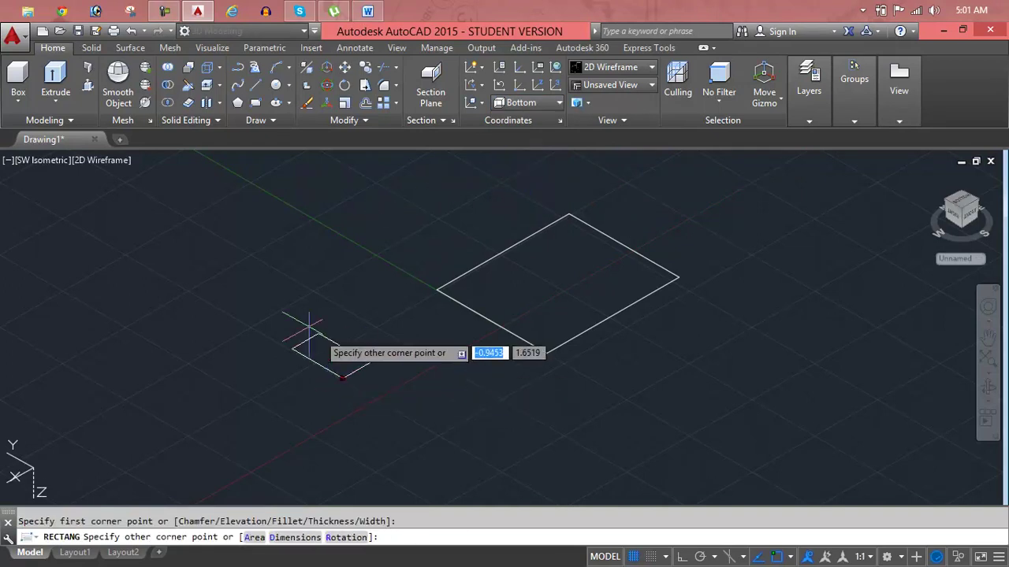
{"action": "left_click", "coordinate": [389, 230]}
Set the UCS to Left and draw an upright rectangle at the right side
{"action": "left_click", "coordinate": [516, 102]}
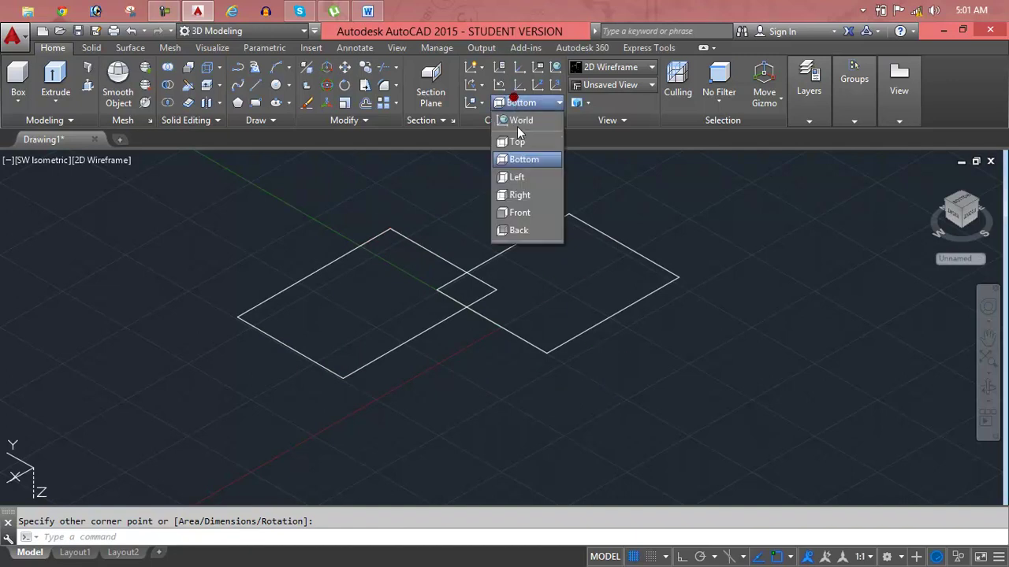
{"action": "left_click", "coordinate": [532, 181]}
{"action": "type", "text": "r"}
{"action": "key", "text": "Return"}
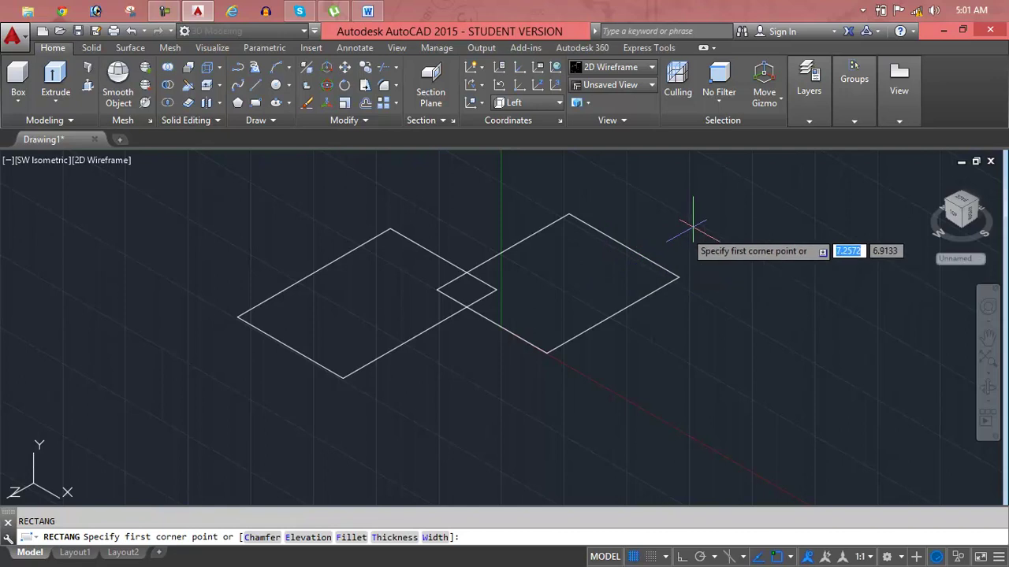
{"action": "left_click", "coordinate": [728, 209]}
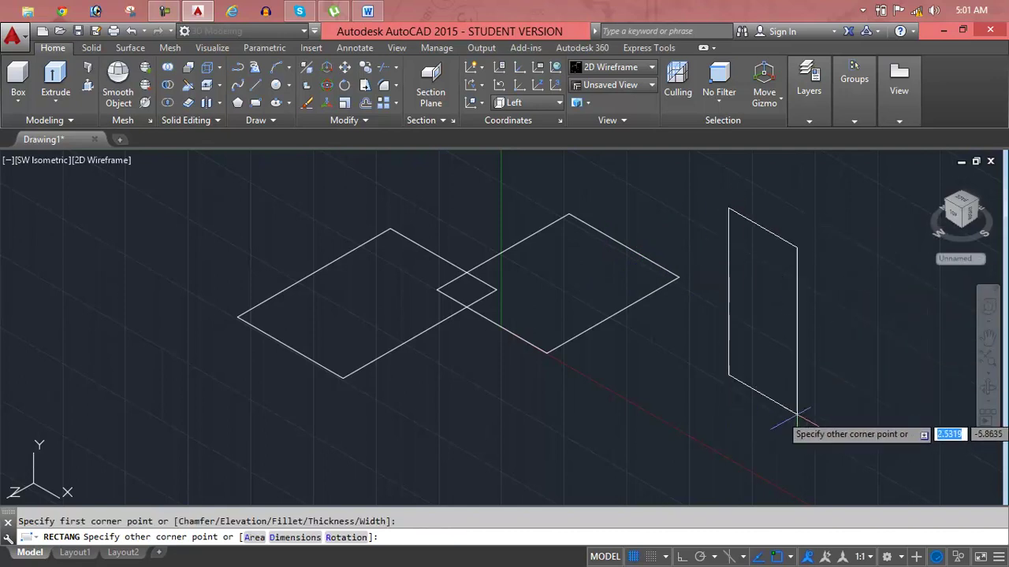
{"action": "left_click", "coordinate": [876, 440]}
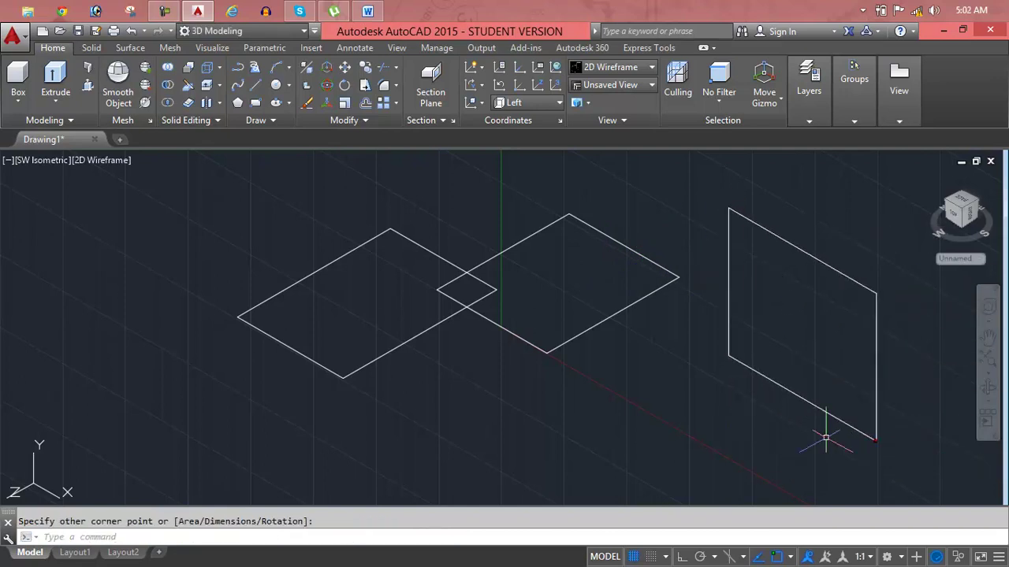
Set the UCS to Right and draw an upright rectangle at the far left
{"action": "left_click", "coordinate": [528, 107]}
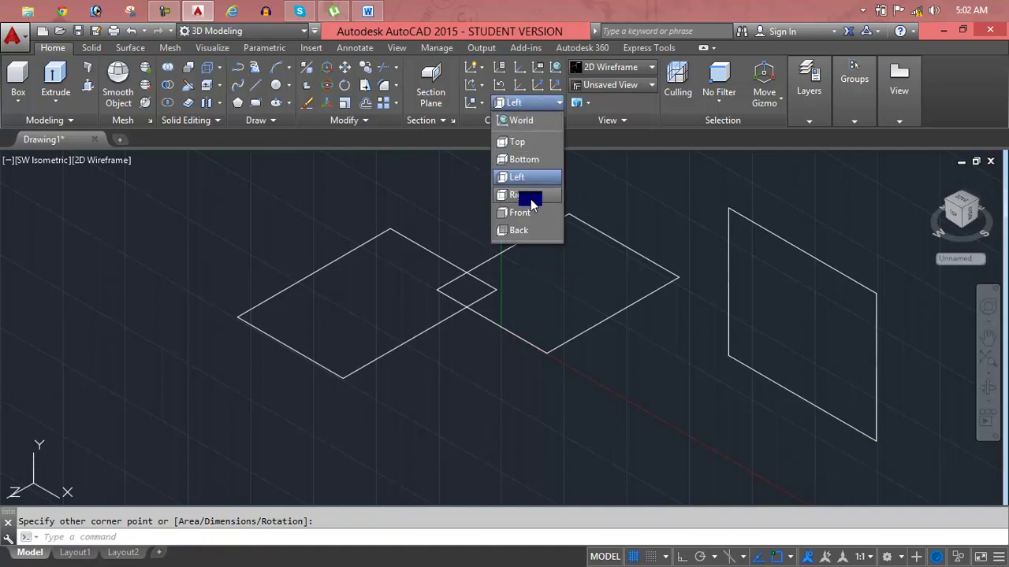
{"action": "left_click", "coordinate": [530, 199]}
{"action": "left_click", "coordinate": [89, 232]}
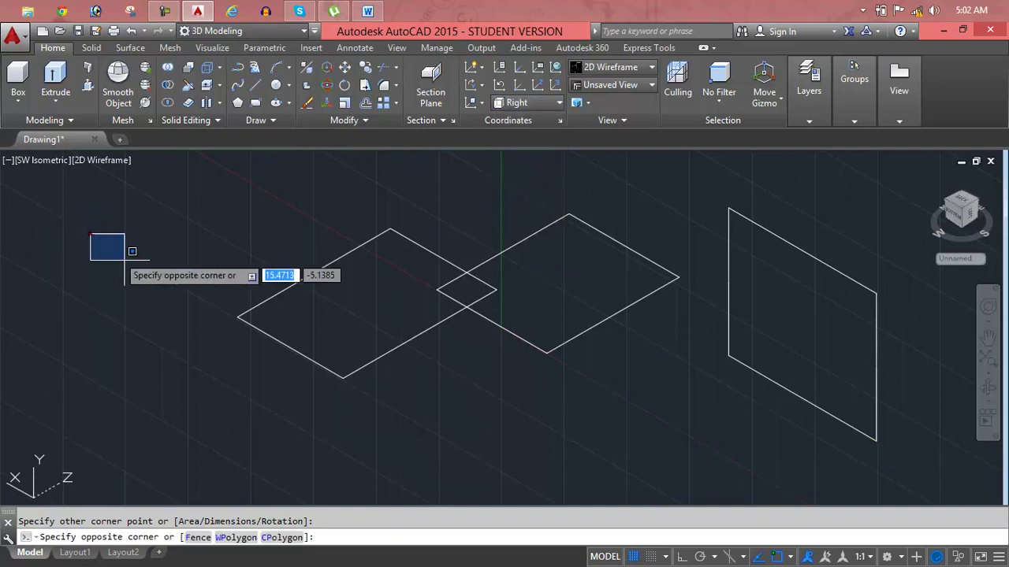
{"action": "left_click", "coordinate": [174, 317]}
{"action": "type", "text": "rec"}
{"action": "key", "text": "Return"}
{"action": "left_click", "coordinate": [196, 256]}
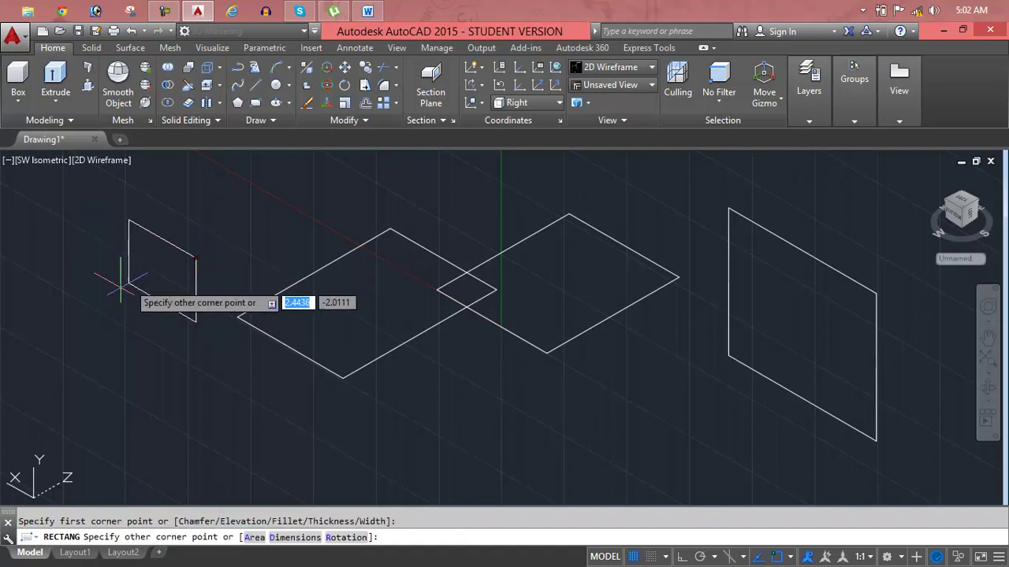
{"action": "left_click", "coordinate": [66, 325]}
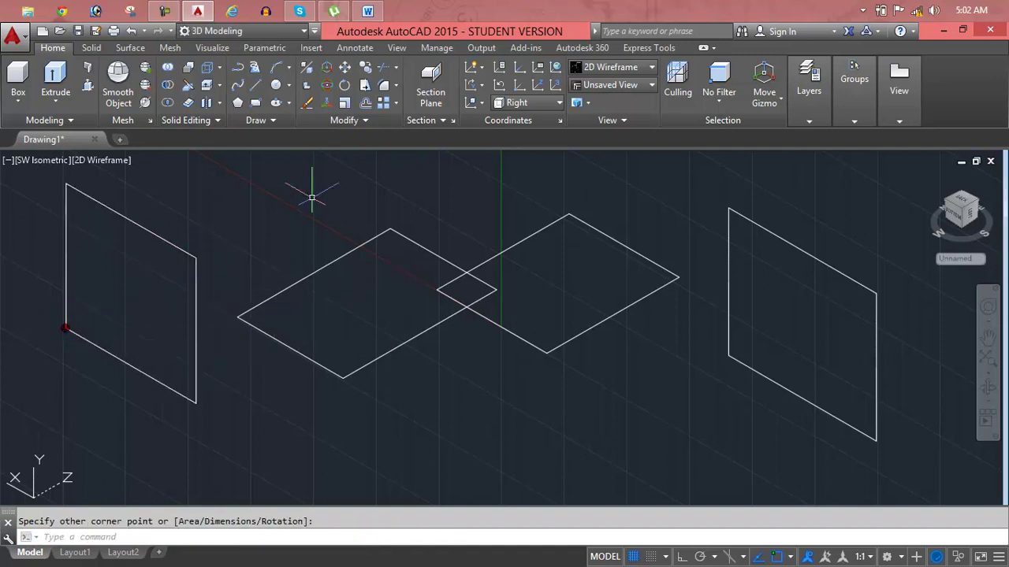
{"action": "left_click", "coordinate": [524, 106]}
Set the UCS to Front and draw an upright rectangle with RECTANG
{"action": "left_click", "coordinate": [520, 212]}
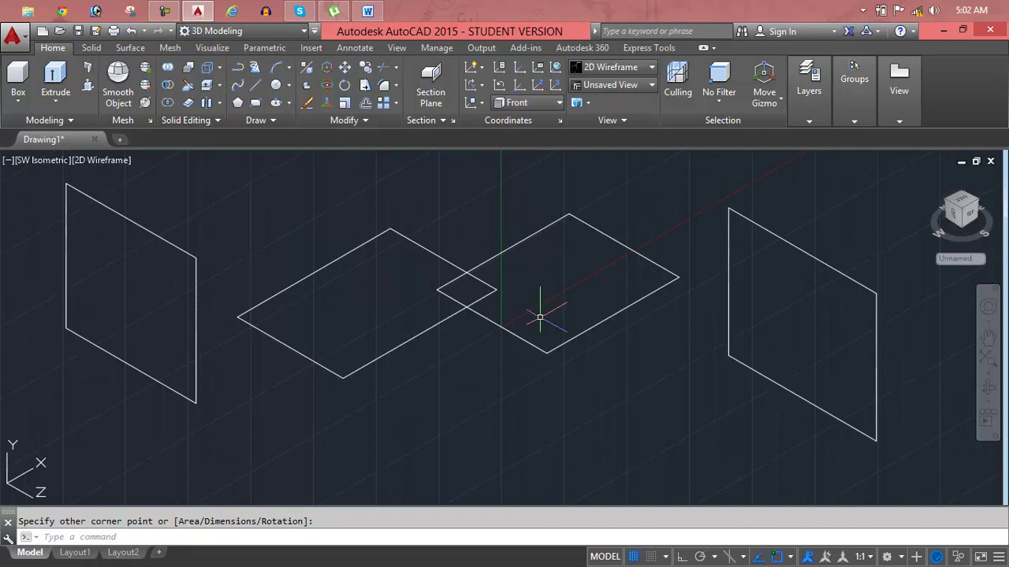
{"action": "left_click", "coordinate": [460, 401]}
{"action": "left_click", "coordinate": [702, 351]}
{"action": "left_click", "coordinate": [702, 352]}
{"action": "left_click", "coordinate": [431, 422]}
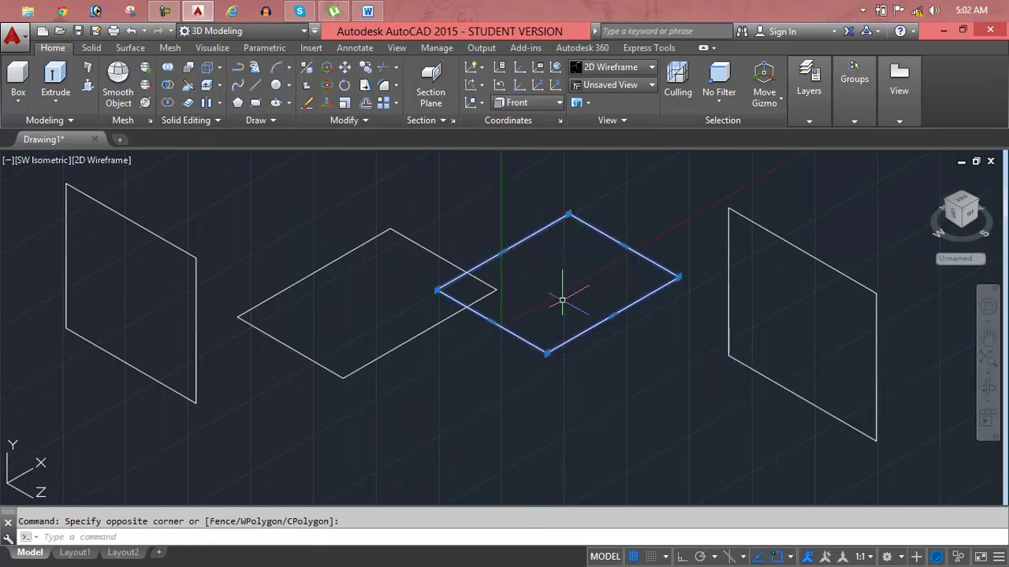
{"action": "key", "text": "Escape"}
{"action": "type", "text": "re"}
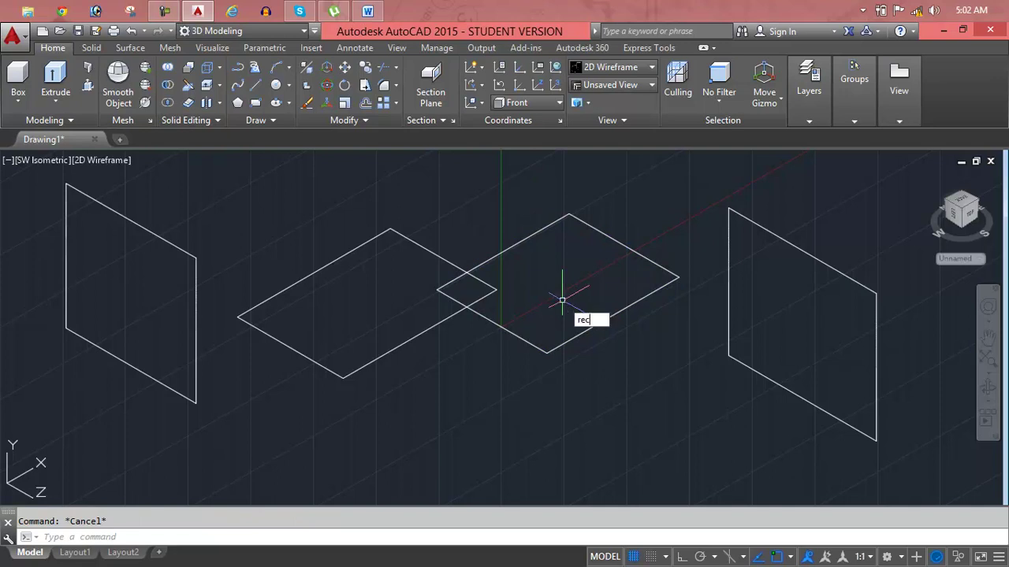
{"action": "type", "text": "c"}
{"action": "key", "text": "Return"}
{"action": "left_click", "coordinate": [487, 420]}
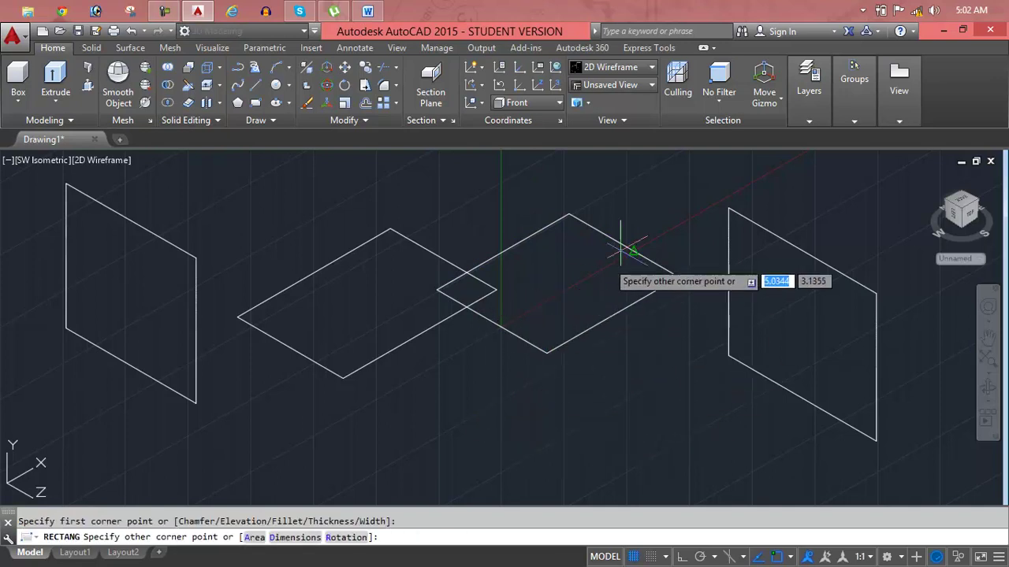
{"action": "left_click", "coordinate": [604, 192]}
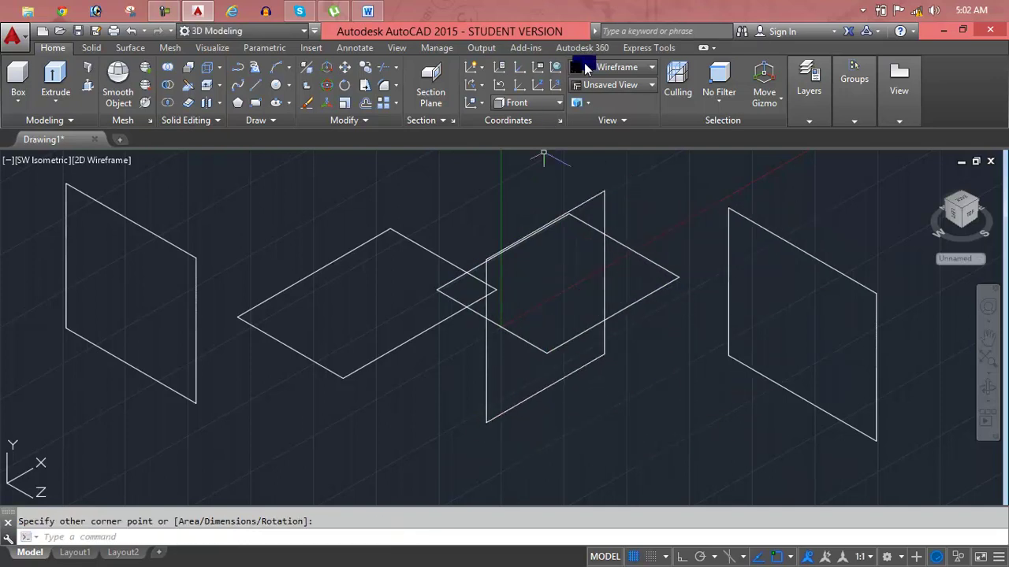
Set the UCS to Back and draw another upright rectangle
{"action": "left_click", "coordinate": [854, 79]}
{"action": "left_click", "coordinate": [552, 104]}
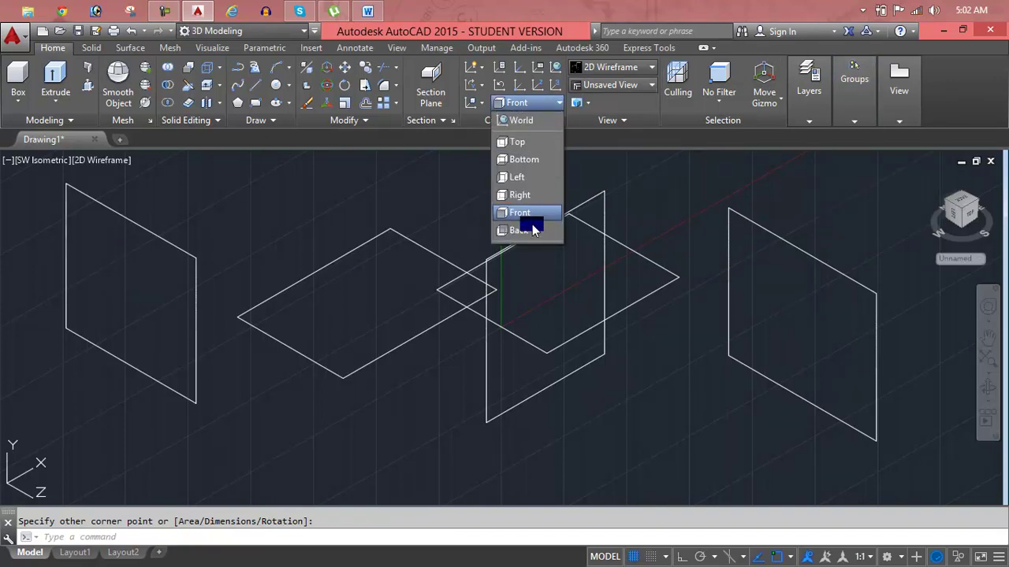
{"action": "left_click", "coordinate": [529, 231]}
{"action": "left_click", "coordinate": [292, 411]}
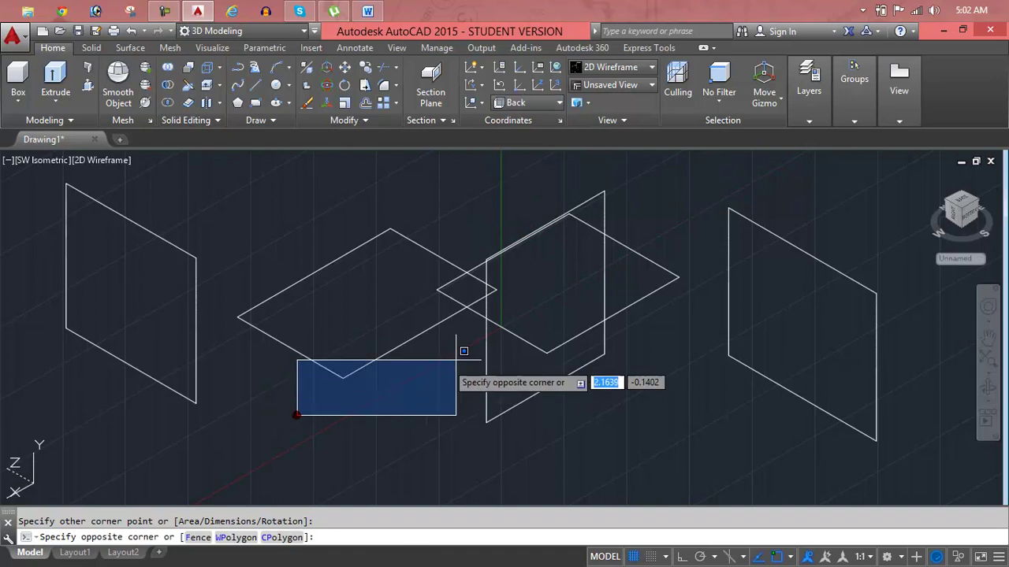
{"action": "left_click", "coordinate": [496, 323]}
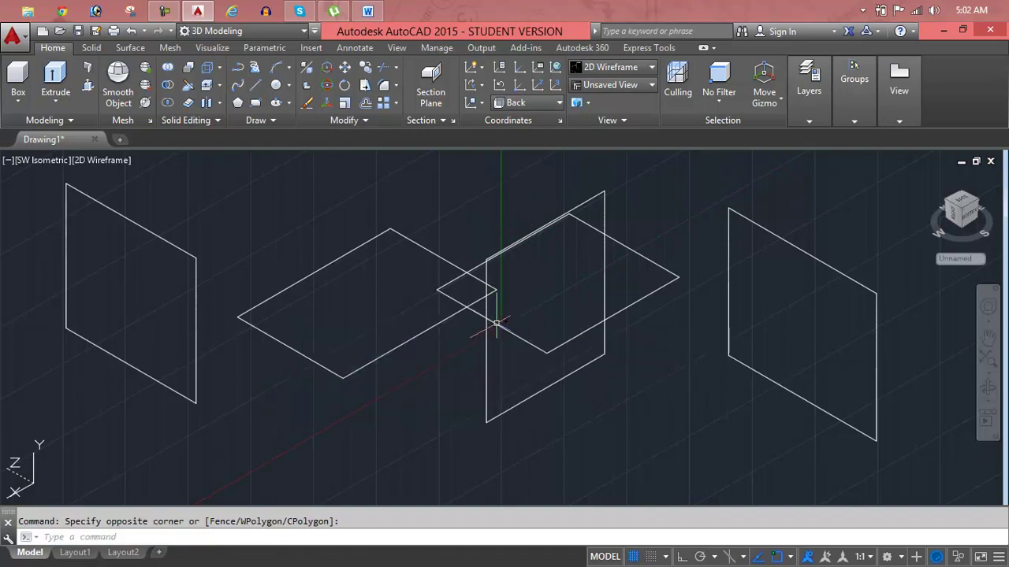
{"action": "key", "text": "Return"}
{"action": "left_click", "coordinate": [442, 397]}
{"action": "left_click", "coordinate": [359, 291]}
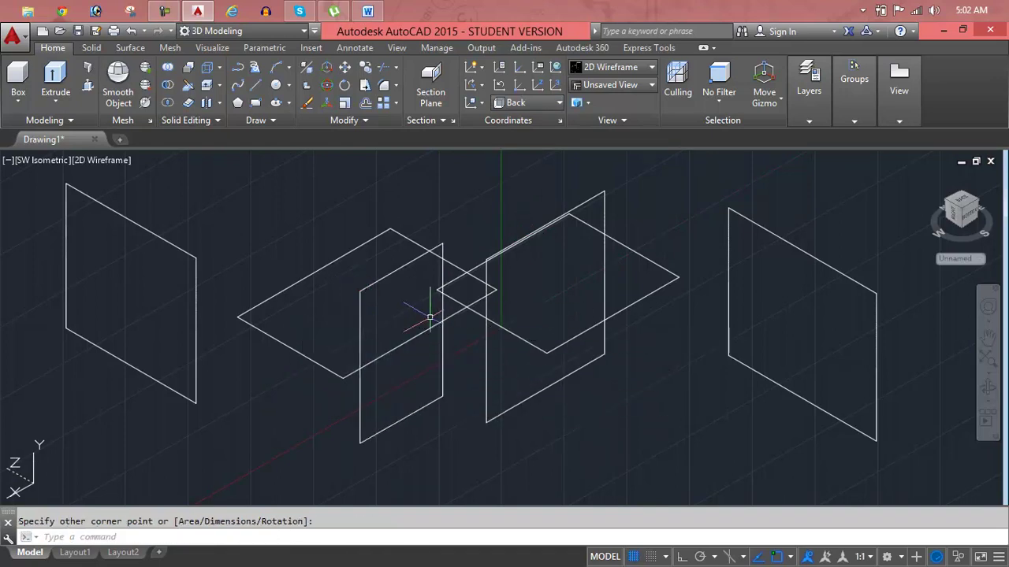
Delete all six rectangles with two window selections and set the UCS to Right
{"action": "key", "text": "Escape"}
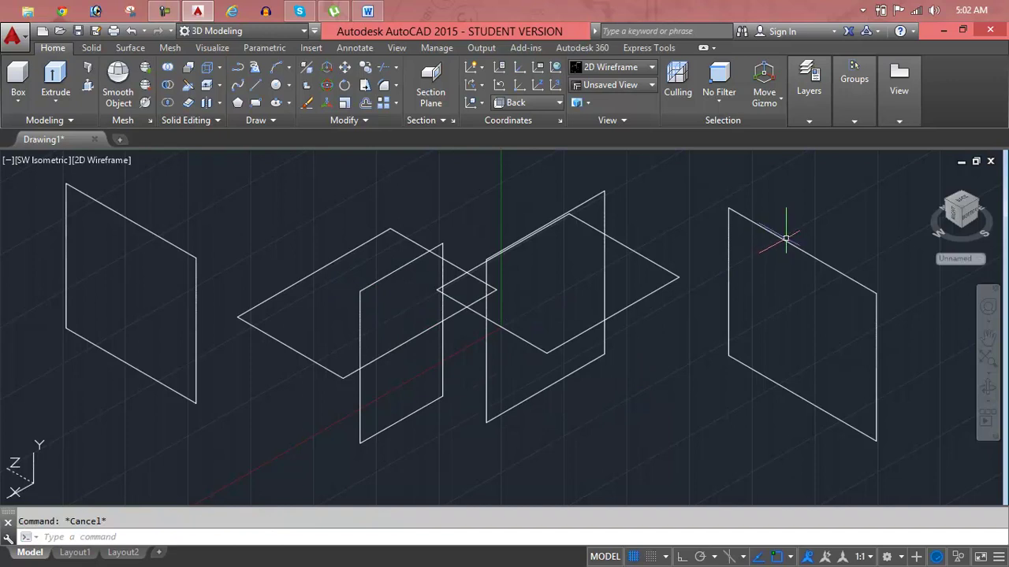
{"action": "left_click", "coordinate": [808, 207]}
{"action": "left_click", "coordinate": [377, 389]}
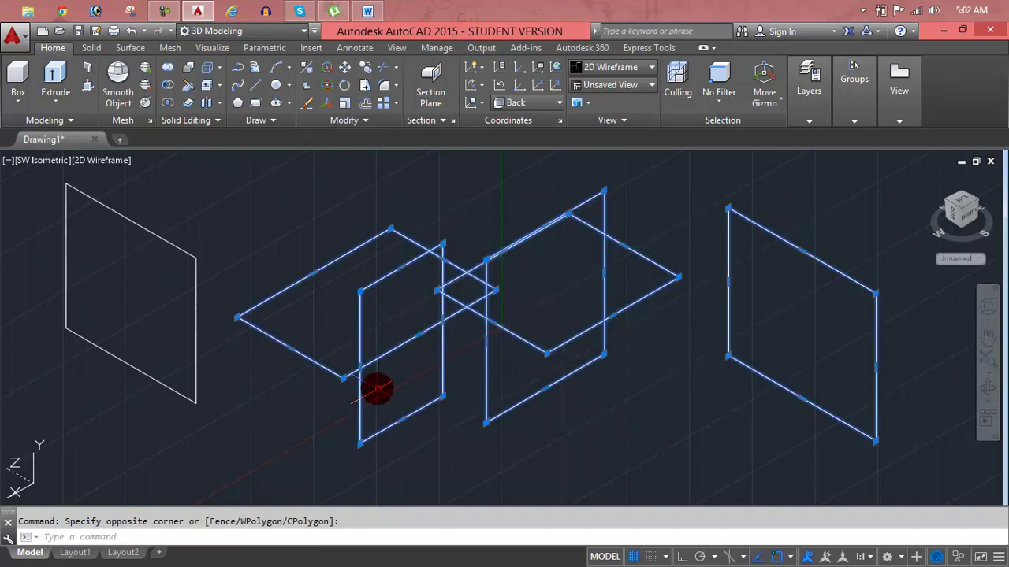
{"action": "key", "text": "Delete"}
{"action": "left_click", "coordinate": [280, 310]}
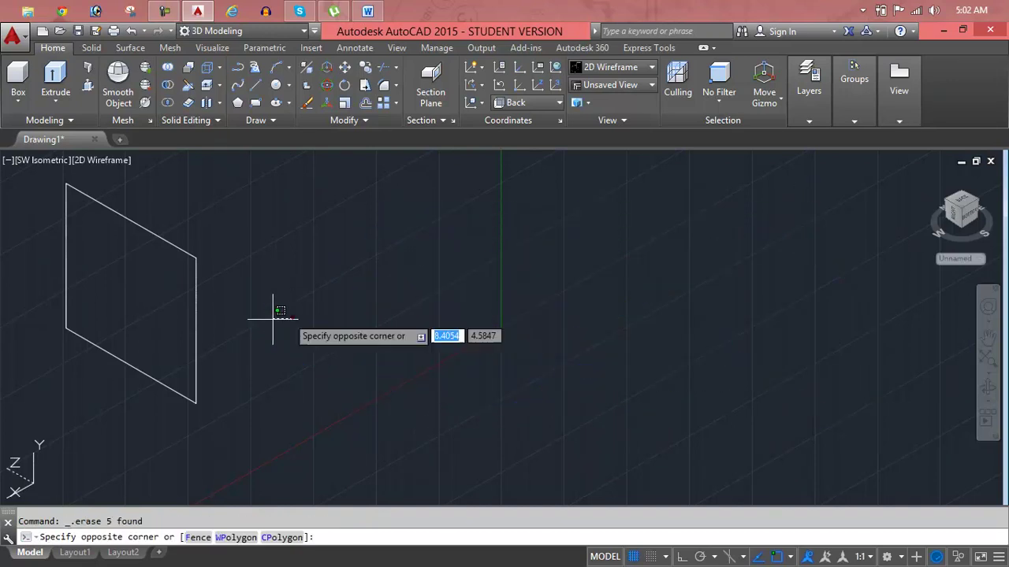
{"action": "left_click", "coordinate": [147, 341]}
{"action": "key", "text": "Delete"}
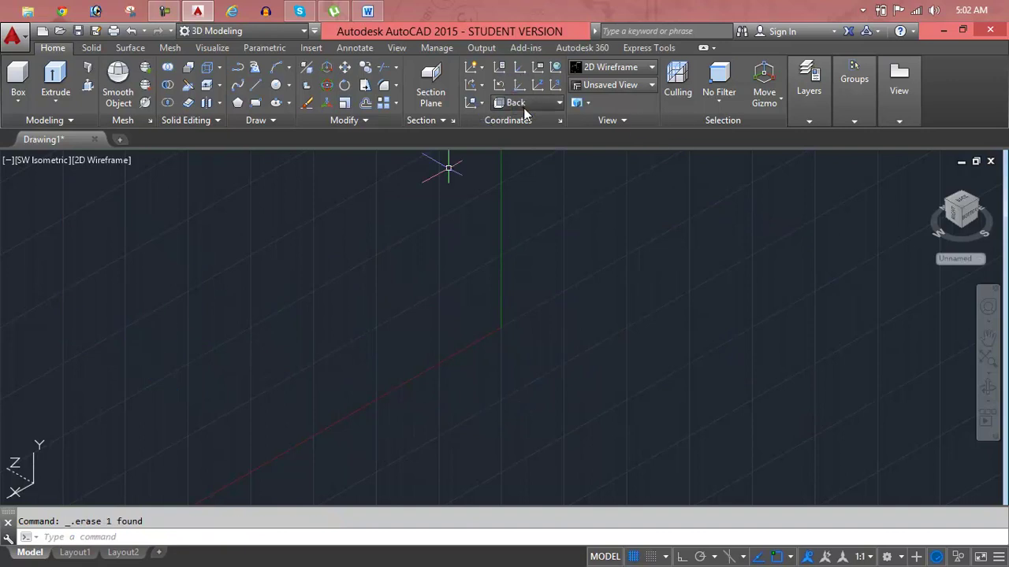
{"action": "left_click", "coordinate": [520, 102]}
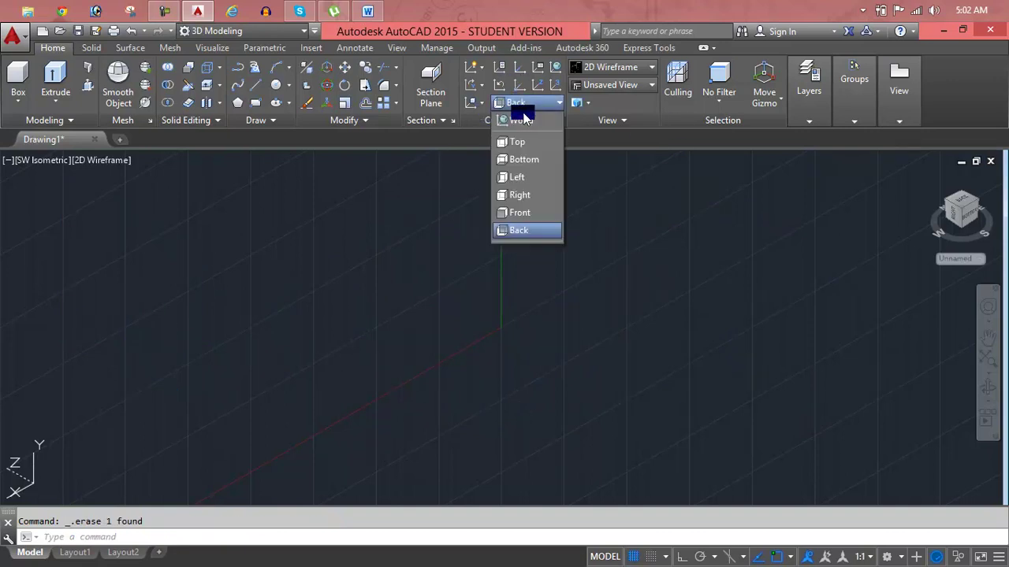
{"action": "left_click", "coordinate": [524, 196]}
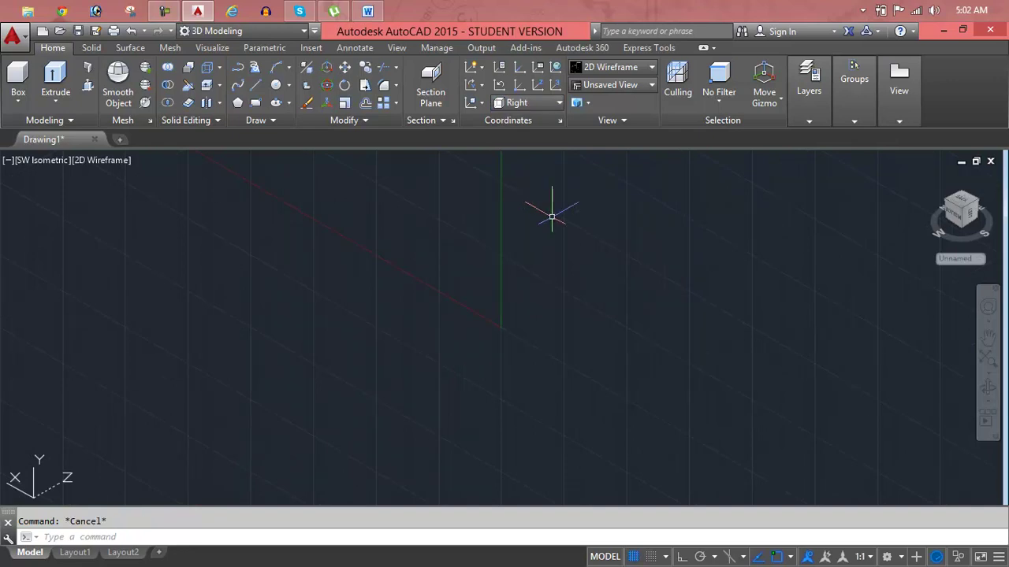
Draw a four-segment zigzag polyline with PL and Ortho on, alternating diagonal and vertical
{"action": "type", "text": "pl"}
{"action": "key", "text": "Return"}
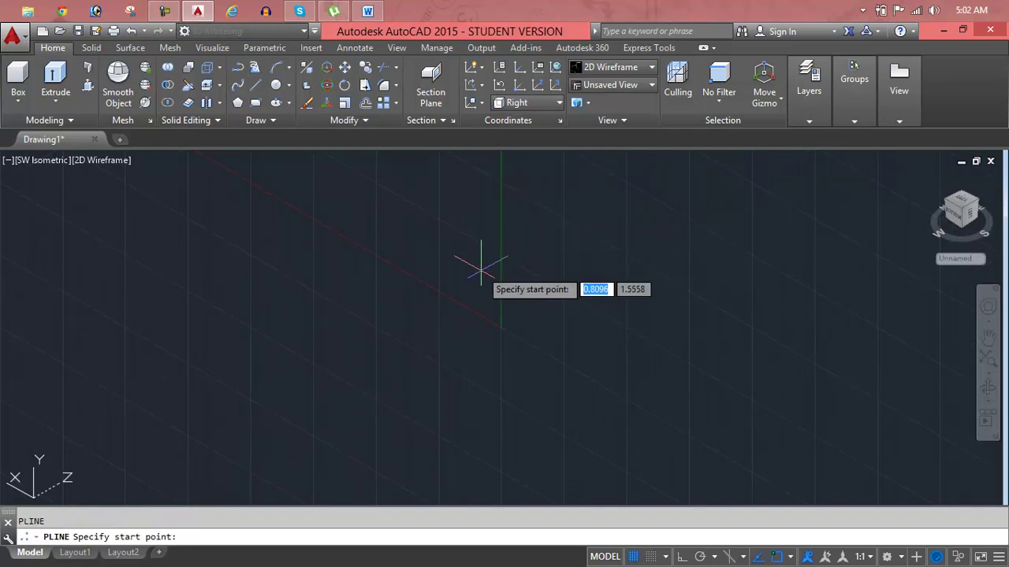
{"action": "left_click", "coordinate": [242, 397]}
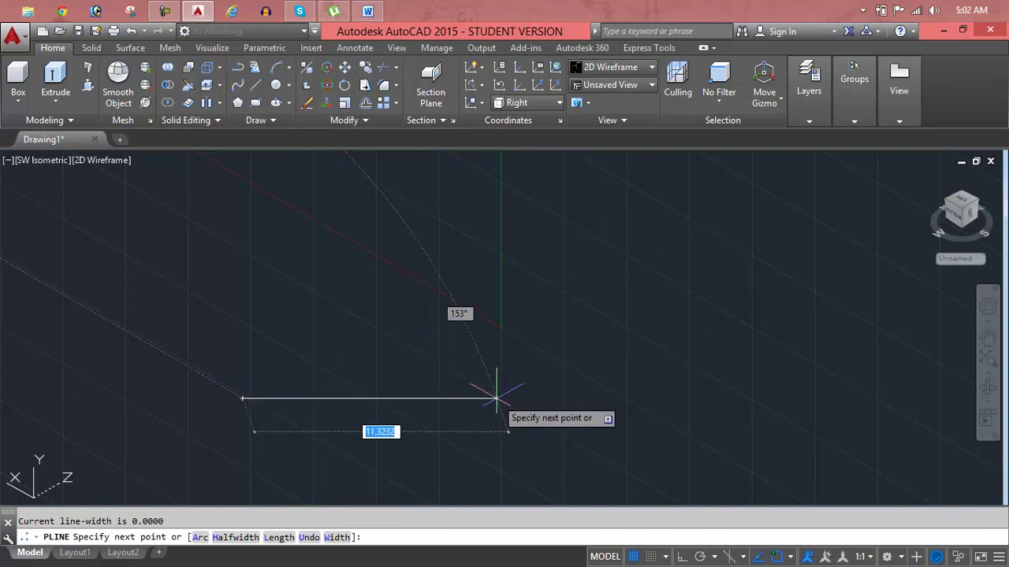
{"action": "key", "text": "F8"}
{"action": "mouse_move", "coordinate": [497, 391]}
{"action": "middle_mouse_down"}
{"action": "mouse_move", "coordinate": [488, 364]}
{"action": "mouse_move", "coordinate": [626, 400]}
{"action": "middle_mouse_up"}
{"action": "left_click", "coordinate": [465, 370]}
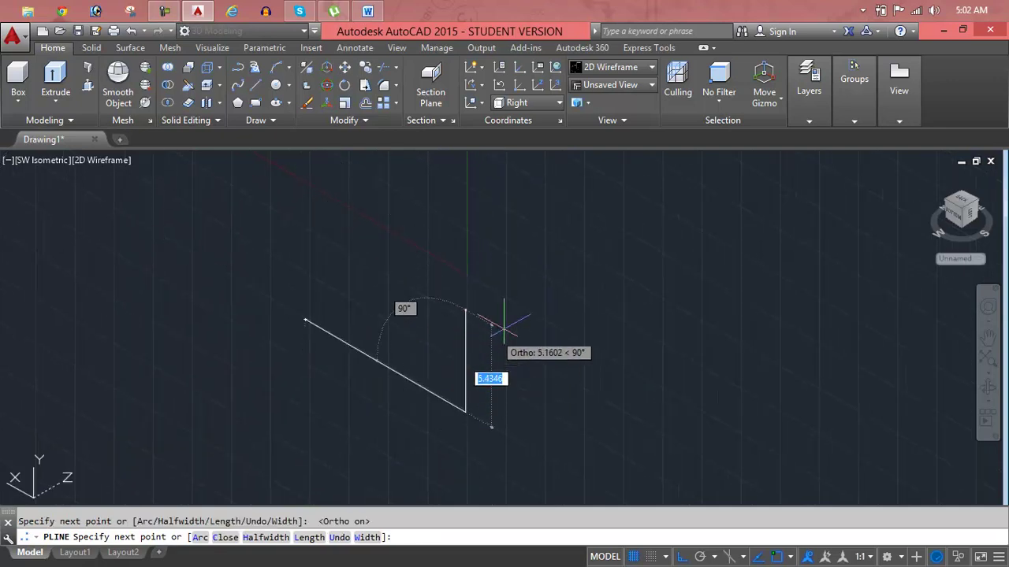
{"action": "left_click", "coordinate": [479, 285]}
{"action": "left_click", "coordinate": [656, 327]}
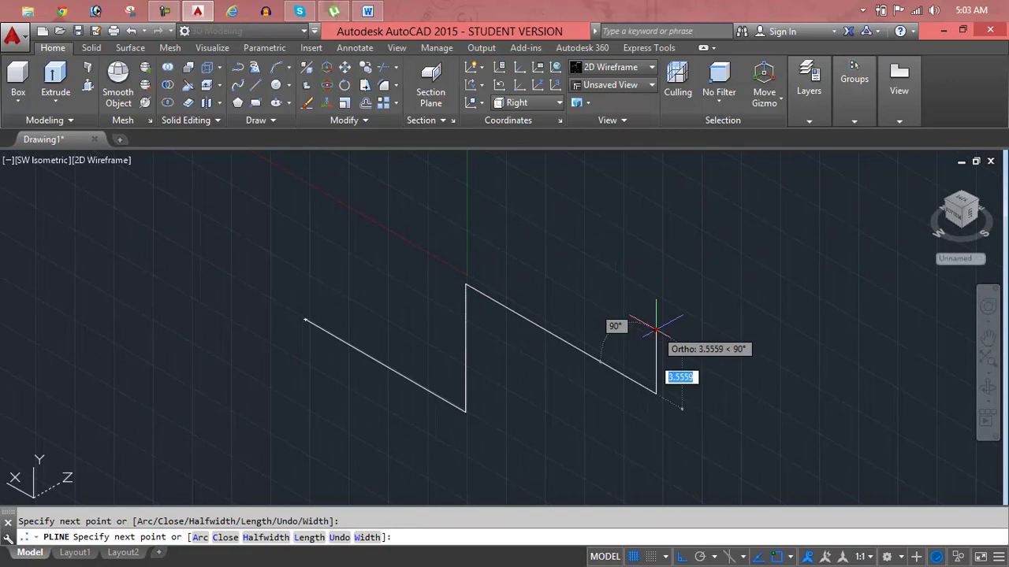
{"action": "left_click", "coordinate": [677, 269]}
{"action": "key", "text": "Return"}
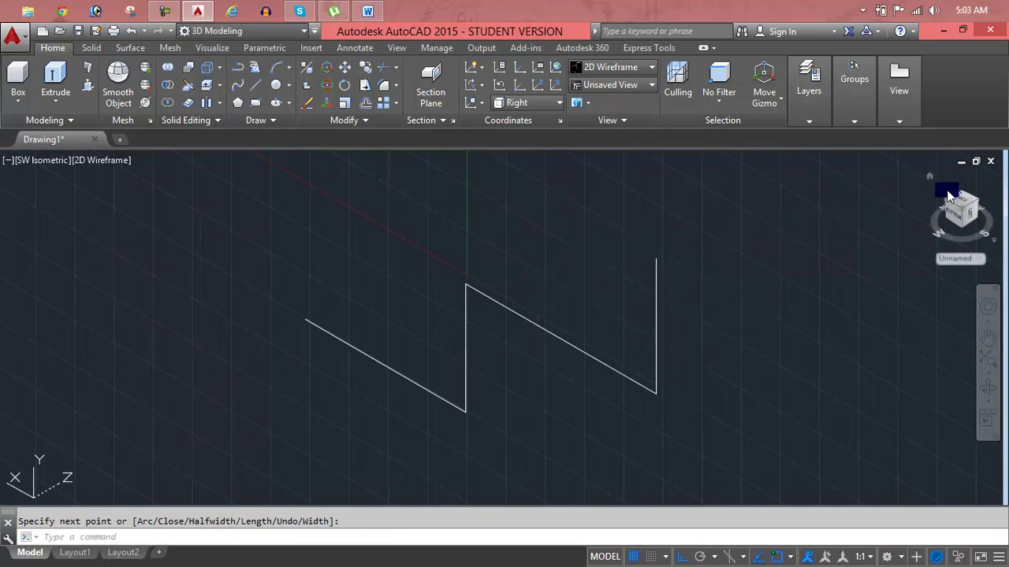
{"action": "left_click_drag", "start_coordinate": [924, 175], "coordinate": [789, 188]}
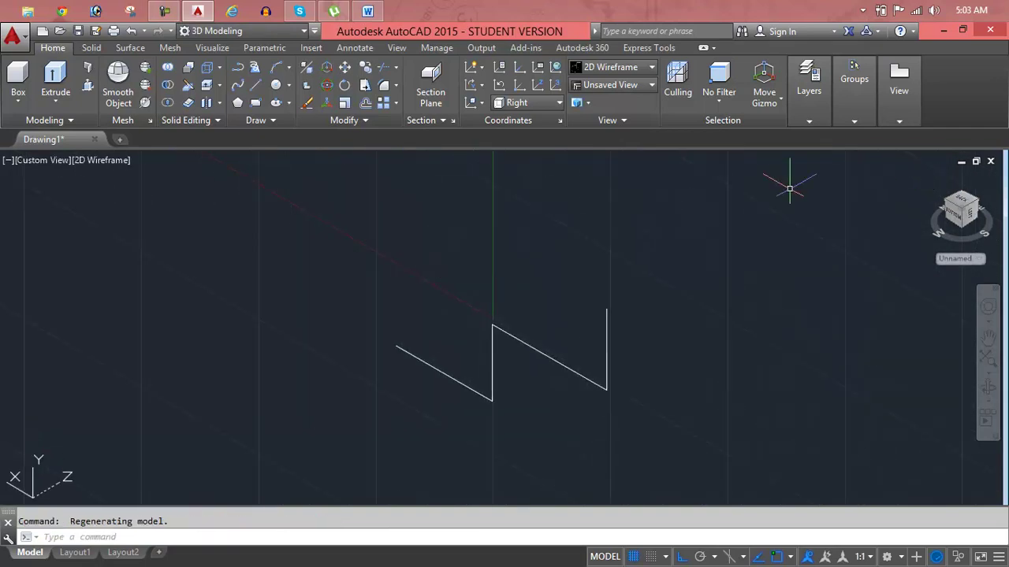
Set the UCS back to World
{"action": "scroll", "coordinate": [470, 378], "scroll_direction": "up", "scroll_amount": 2}
{"action": "scroll", "coordinate": [471, 383], "scroll_direction": "up", "scroll_amount": 2}
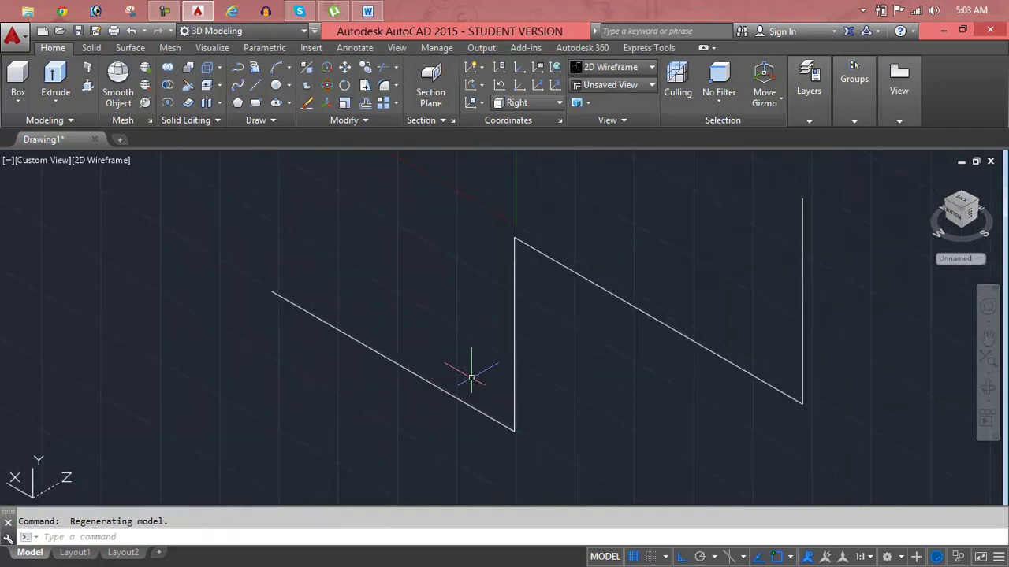
{"action": "left_click_drag", "start_coordinate": [927, 180], "coordinate": [930, 181]}
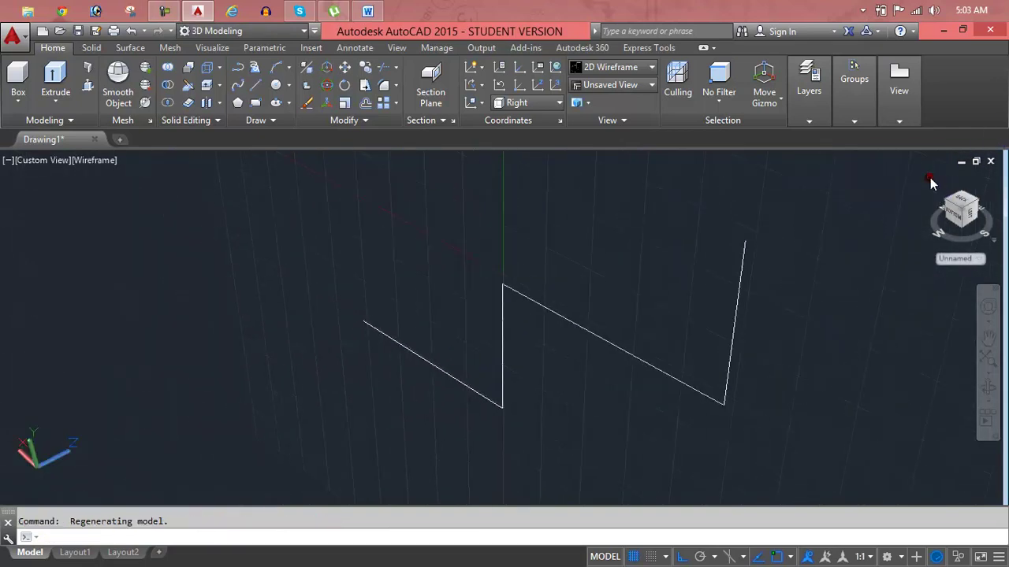
{"action": "scroll", "coordinate": [514, 356], "scroll_direction": "up", "scroll_amount": 3}
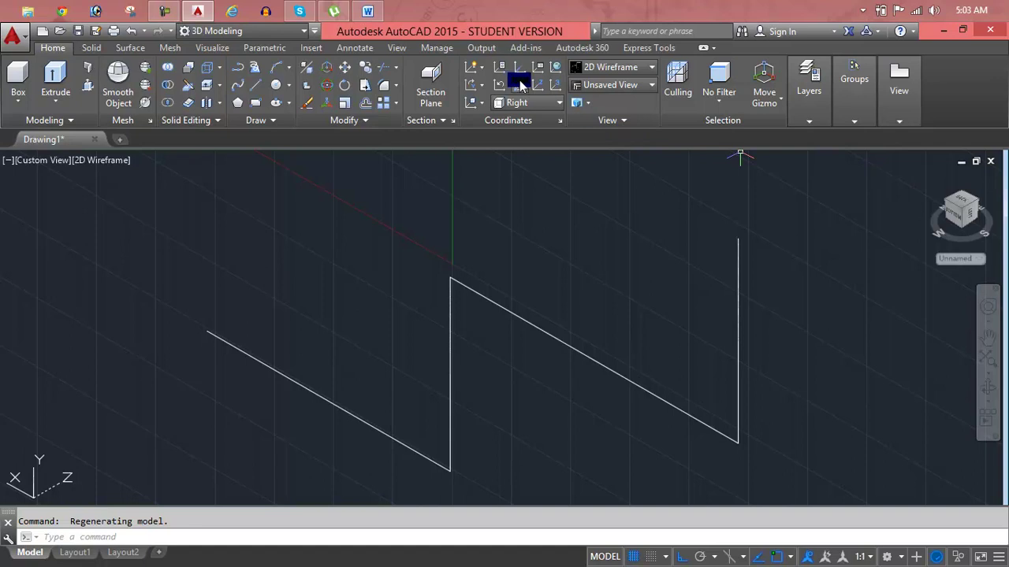
{"action": "left_click", "coordinate": [538, 109]}
{"action": "left_click", "coordinate": [536, 121]}
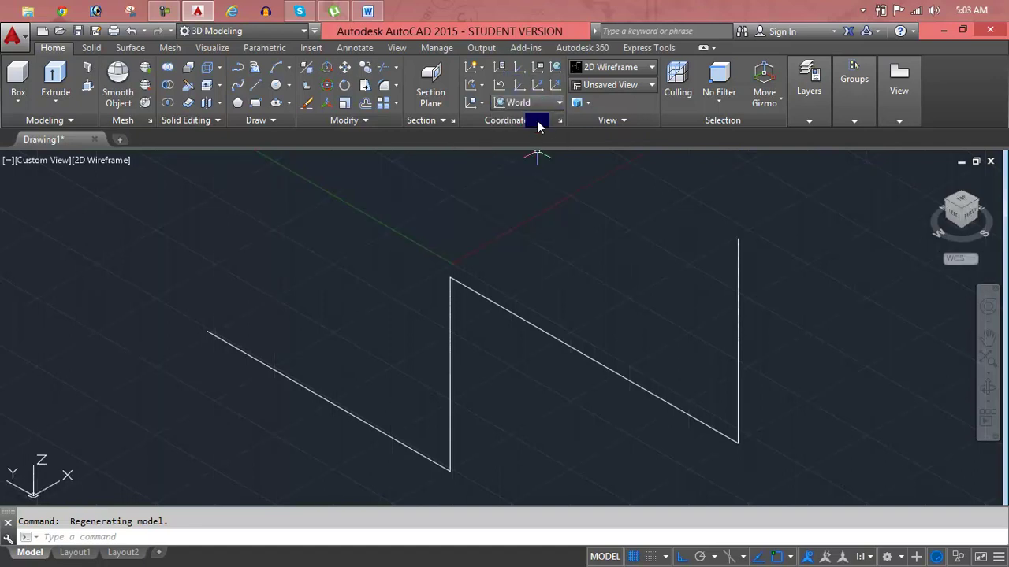
Return to the home view and zoom in on the zigzag polyline
{"action": "left_click", "coordinate": [927, 177]}
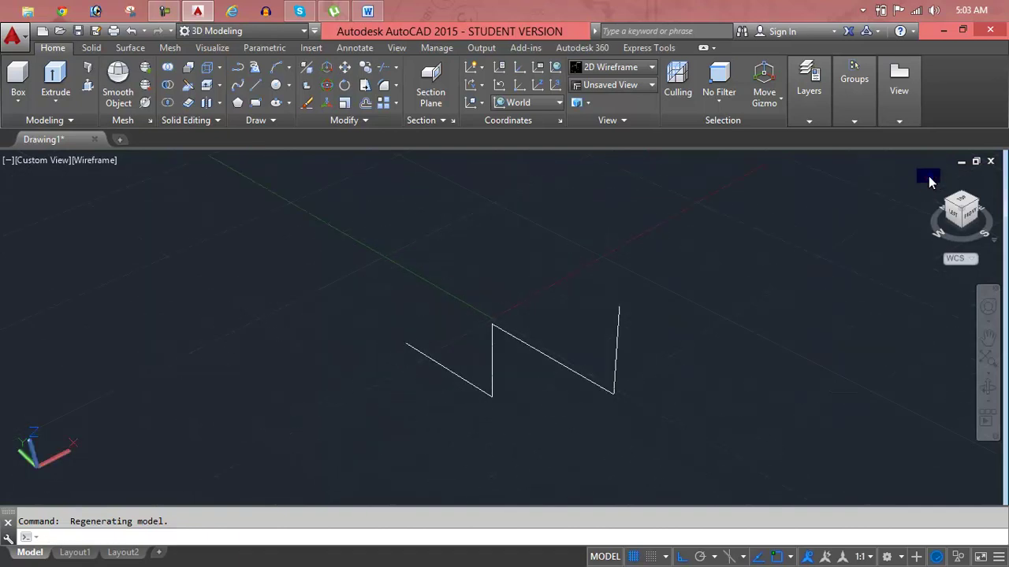
{"action": "mouse_move", "coordinate": [542, 409]}
{"action": "middle_mouse_down"}
{"action": "mouse_move", "coordinate": [572, 284]}
{"action": "mouse_move", "coordinate": [608, 415]}
{"action": "middle_mouse_up"}
{"action": "scroll", "coordinate": [572, 283], "scroll_direction": "up", "scroll_amount": 4}
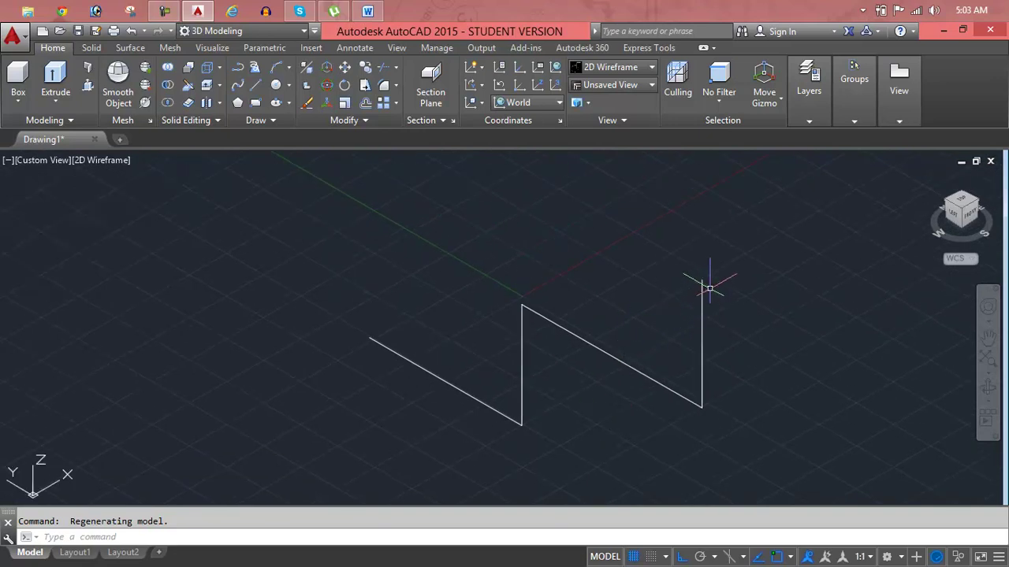
{"action": "scroll", "coordinate": [369, 341], "scroll_direction": "up", "scroll_amount": 2}
{"action": "scroll", "coordinate": [371, 339], "scroll_direction": "up", "scroll_amount": 2}
{"action": "scroll", "coordinate": [373, 335], "scroll_direction": "up", "scroll_amount": 1}
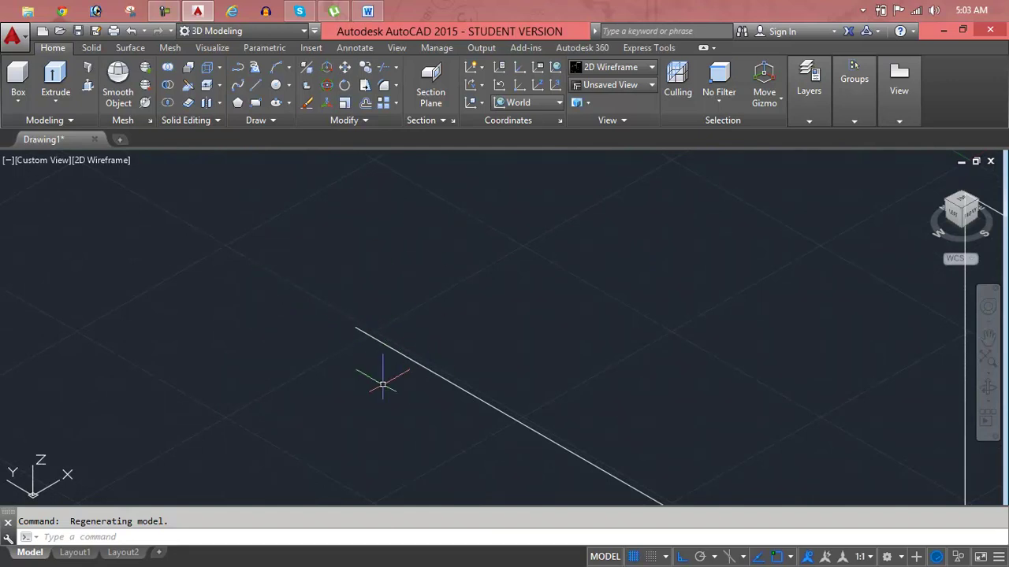
Set the UCS to Back and draw a trial rectangle
{"action": "left_click", "coordinate": [549, 105]}
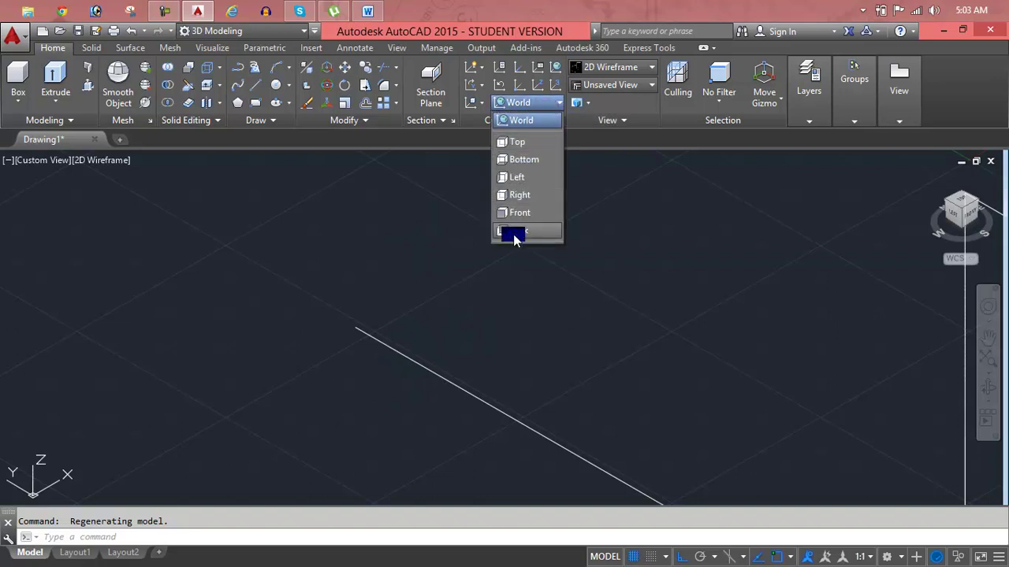
{"action": "left_click", "coordinate": [513, 233]}
{"action": "type", "text": "r"}
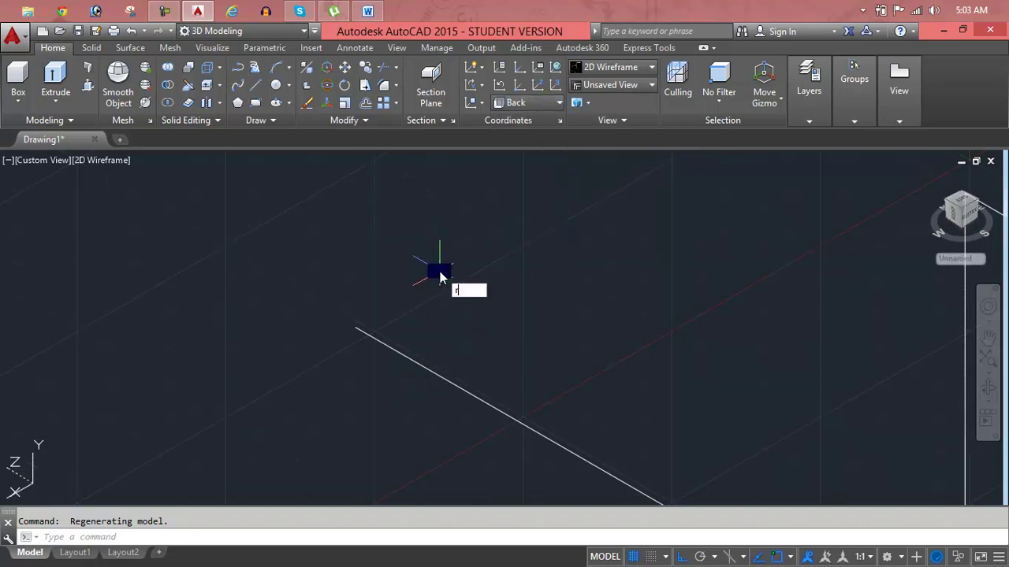
{"action": "key", "text": "Return"}
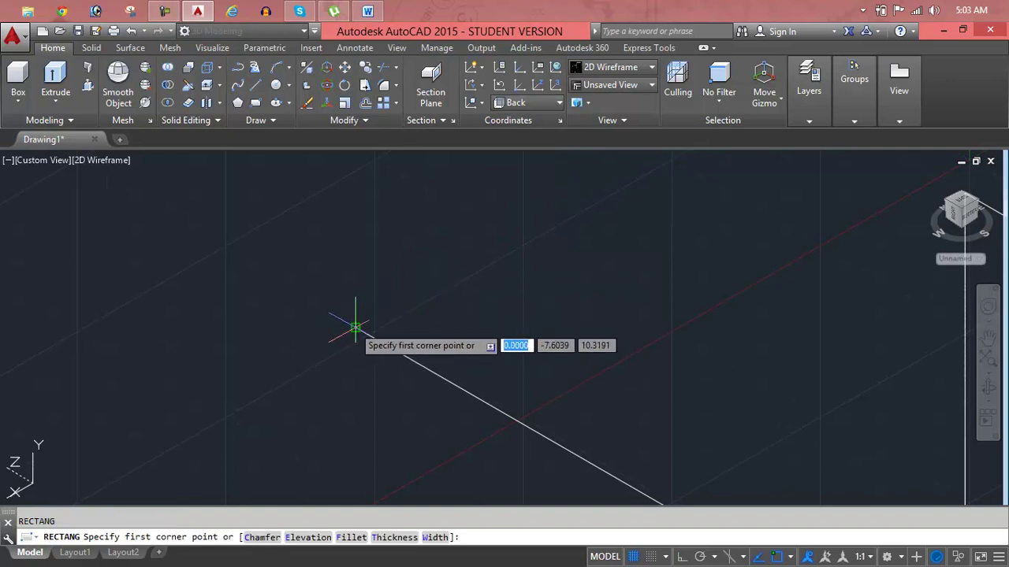
{"action": "left_click", "coordinate": [352, 325]}
{"action": "left_click", "coordinate": [411, 204]}
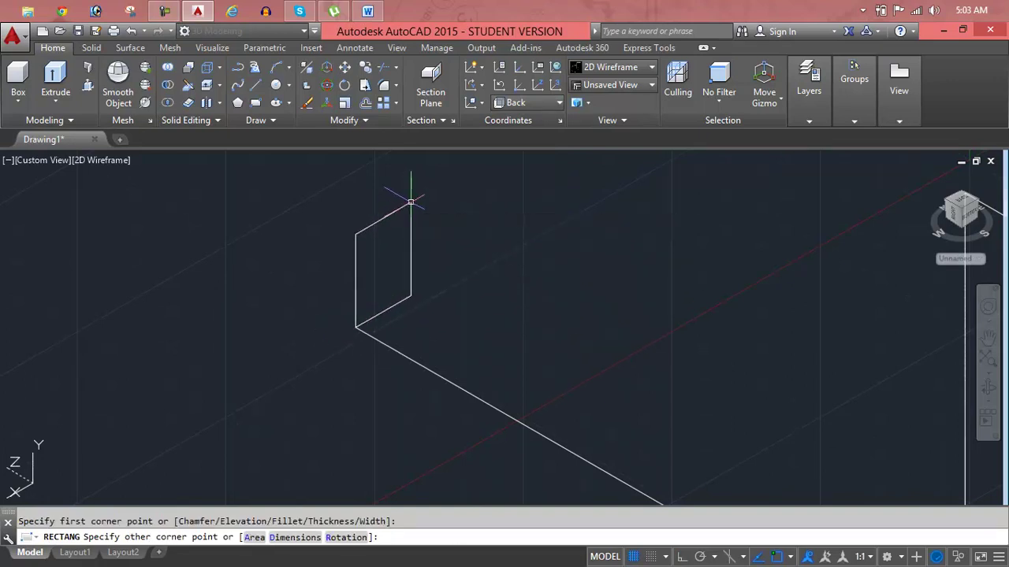
{"action": "key", "text": "Escape"}
Start moving the rectangle, cancel, then delete it
{"action": "type", "text": "m"}
{"action": "key", "text": "Return"}
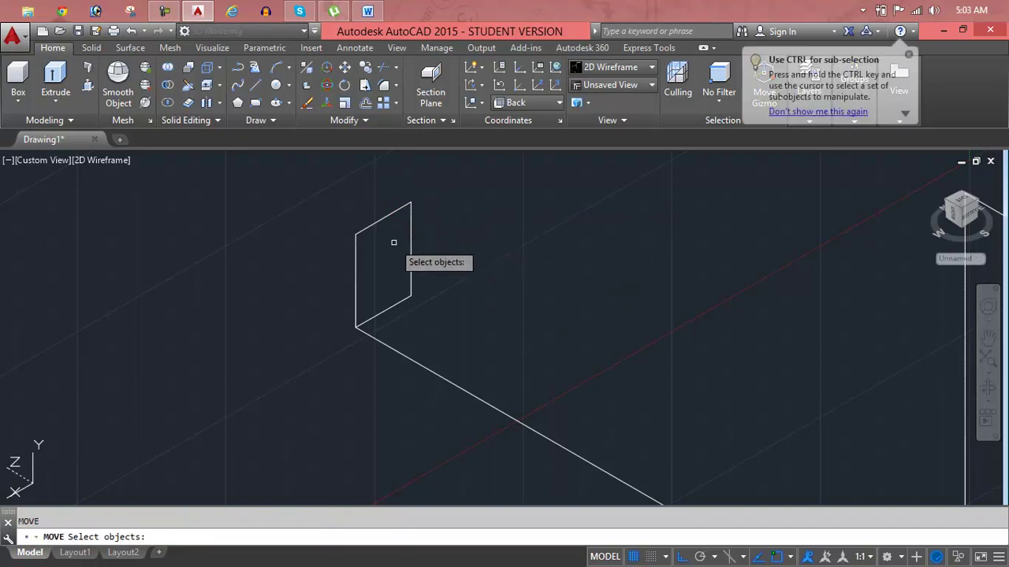
{"action": "left_click", "coordinate": [410, 242]}
{"action": "key", "text": "Return"}
{"action": "left_click", "coordinate": [394, 243]}
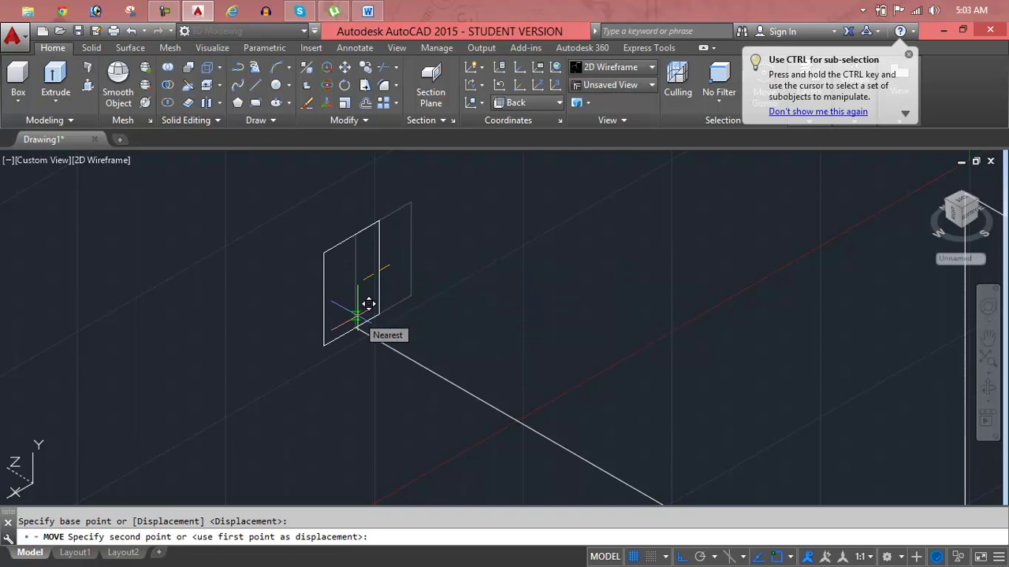
{"action": "key", "text": "Escape"}
{"action": "left_click", "coordinate": [411, 266]}
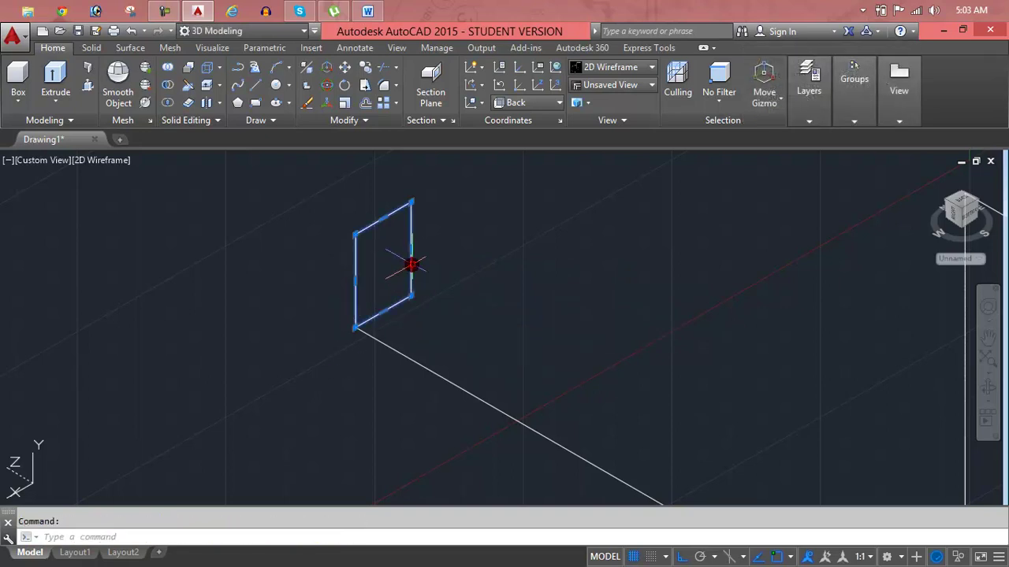
{"action": "key", "text": "Delete"}
Draw a circle of radius 0.5120 at the zigzag polyline's left end
{"action": "type", "text": "c"}
{"action": "key", "text": "Return"}
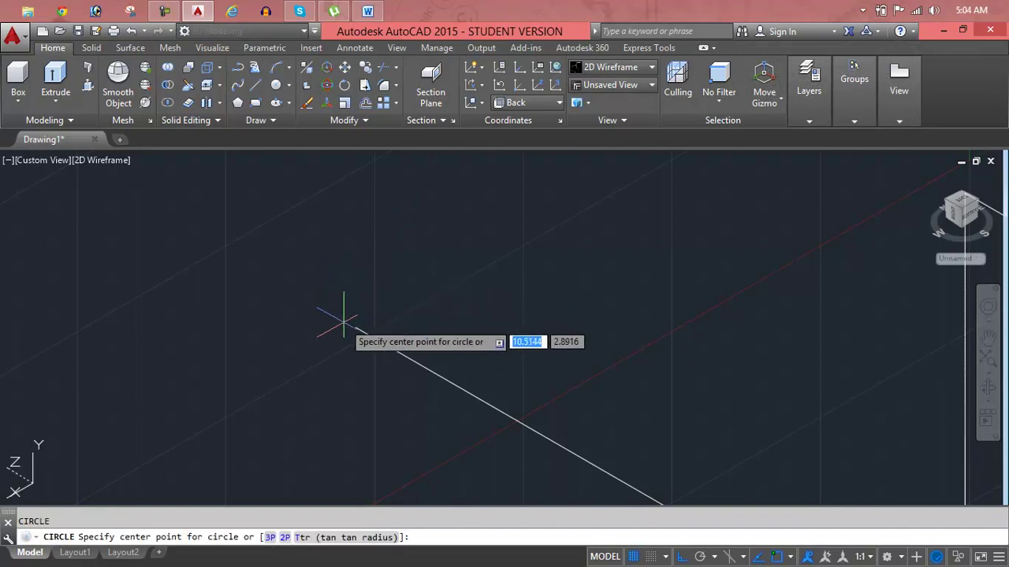
{"action": "left_click", "coordinate": [355, 325]}
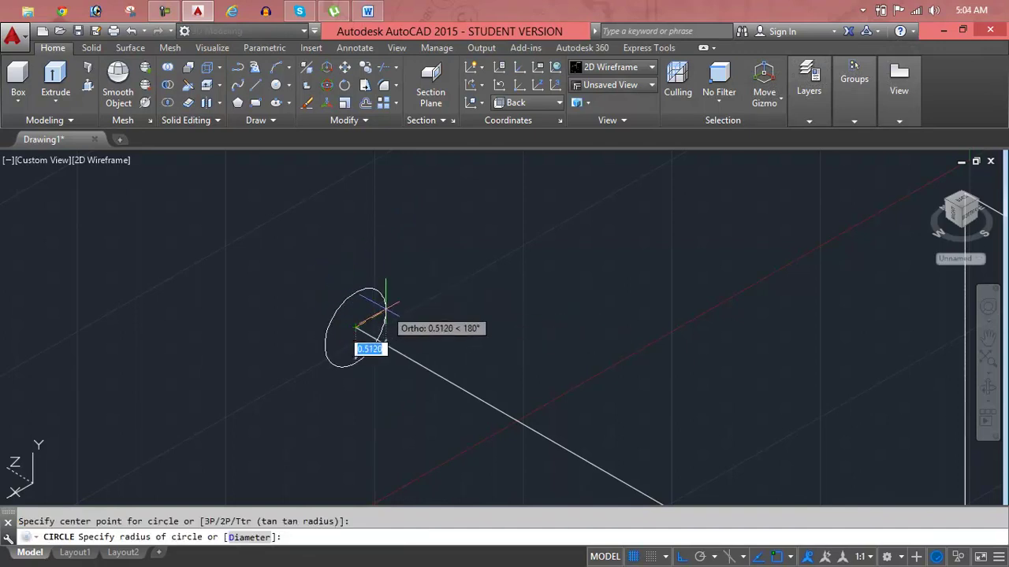
{"action": "left_click", "coordinate": [386, 308]}
{"action": "scroll", "coordinate": [385, 308], "scroll_direction": "down", "scroll_amount": 5}
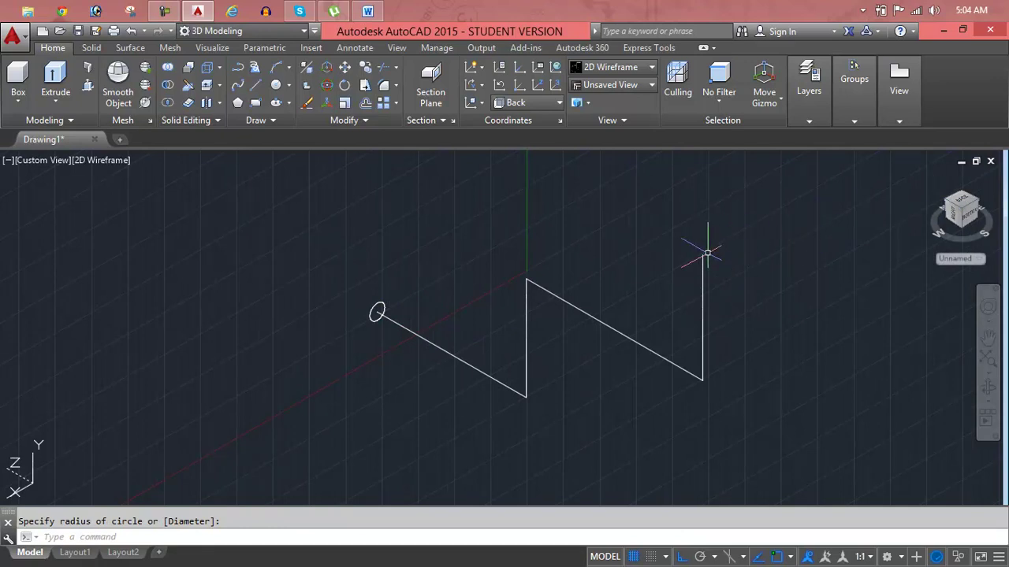
Switch the UCS to the Top preset and pan toward the vertical line's top
{"action": "left_click", "coordinate": [525, 104]}
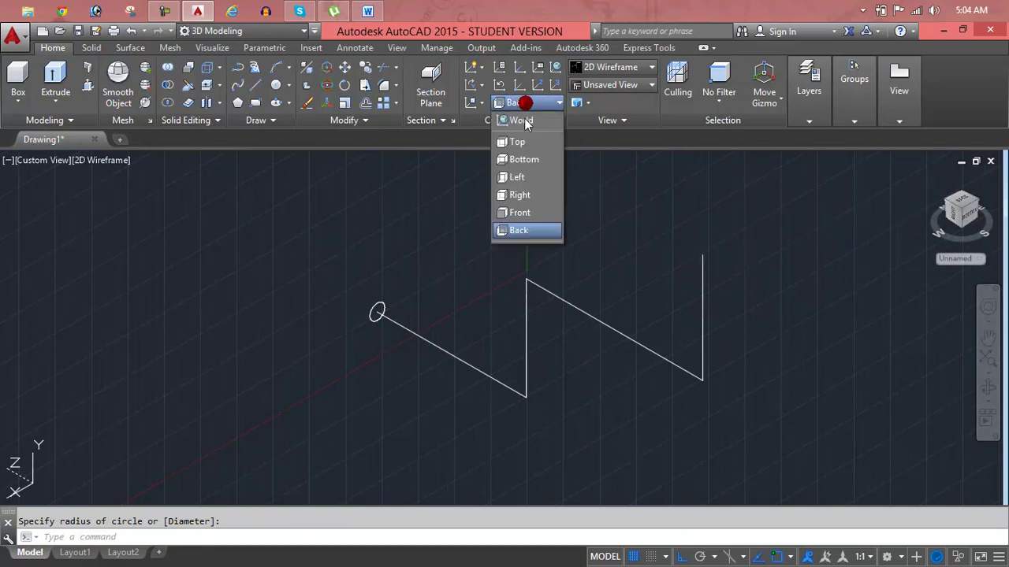
{"action": "left_click", "coordinate": [522, 142]}
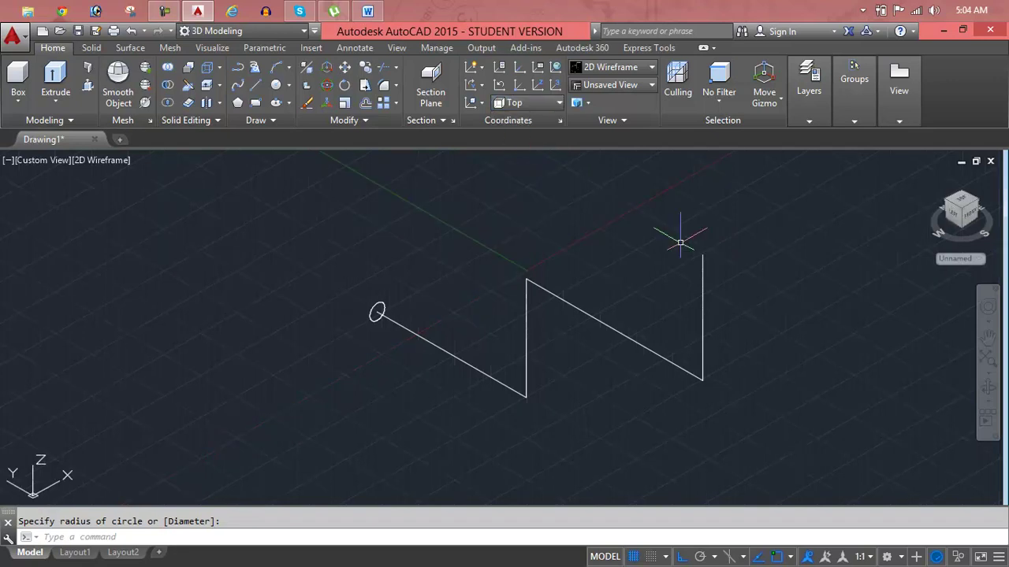
{"action": "middle_click_drag", "start_coordinate": [797, 284], "coordinate": [611, 323]}
{"action": "scroll", "coordinate": [567, 315], "scroll_direction": "up", "scroll_amount": 4}
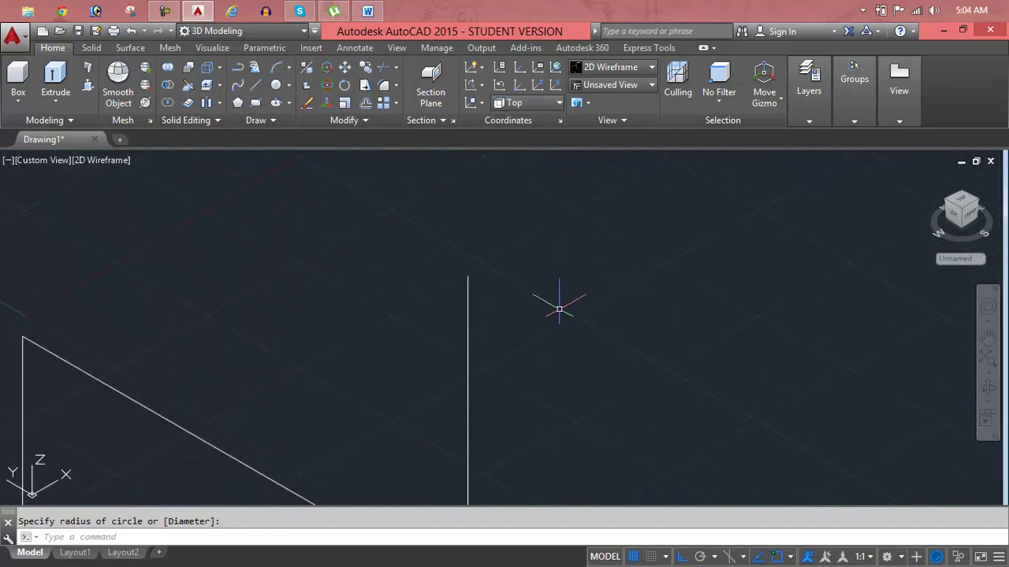
Draw a trial circle at the vertical line's top end, then delete it
{"action": "type", "text": "c"}
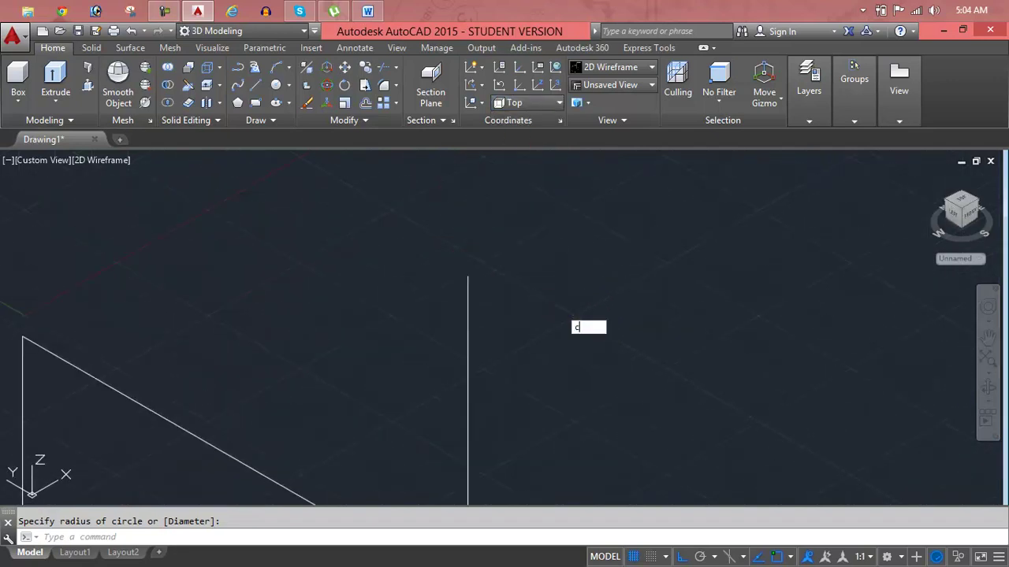
{"action": "key", "text": "Return"}
{"action": "left_click", "coordinate": [468, 277]}
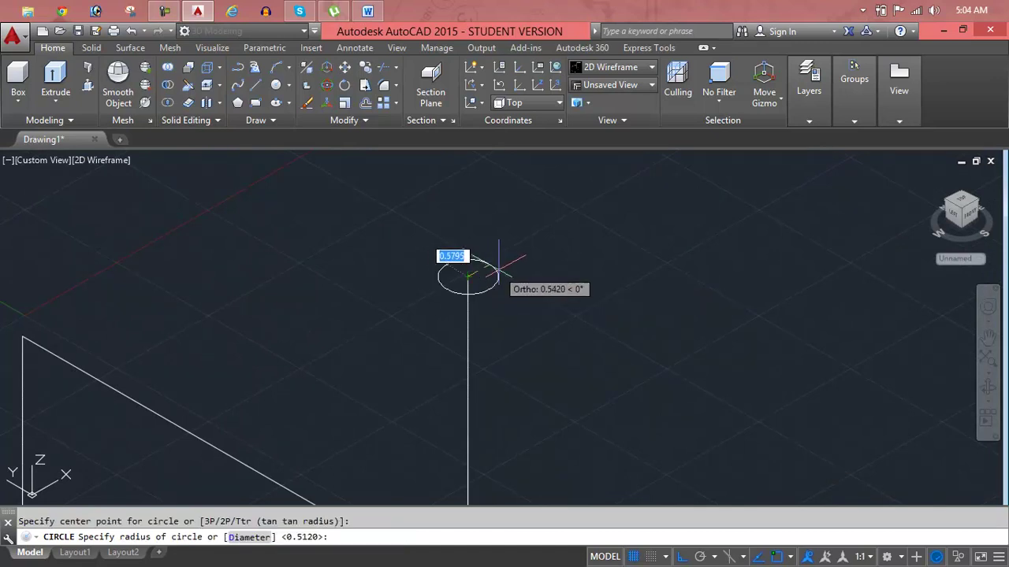
{"action": "left_click", "coordinate": [498, 274]}
{"action": "scroll", "coordinate": [547, 327], "scroll_direction": "down", "scroll_amount": 2}
{"action": "scroll", "coordinate": [548, 330], "scroll_direction": "down", "scroll_amount": 2}
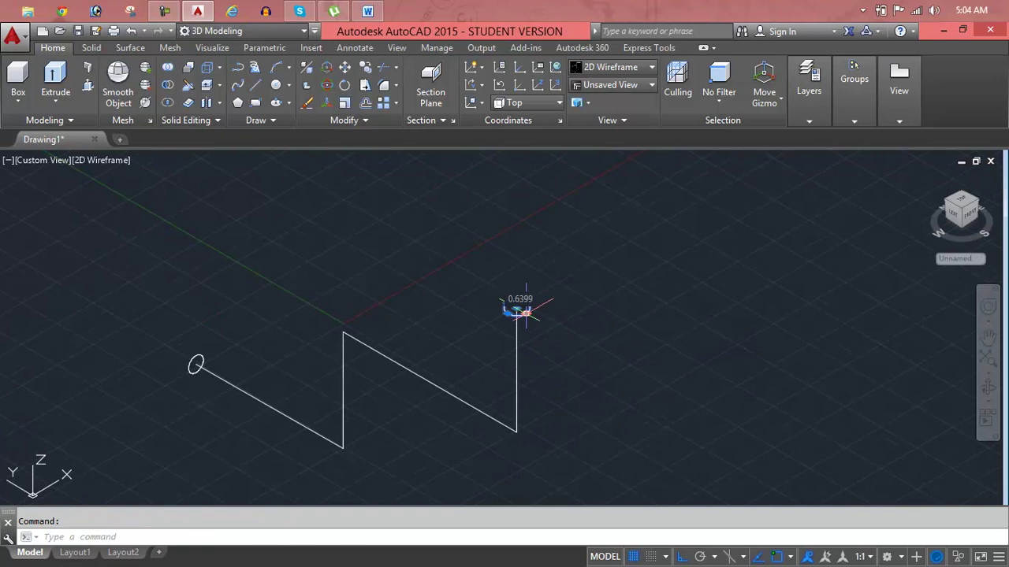
{"action": "key", "text": "Delete"}
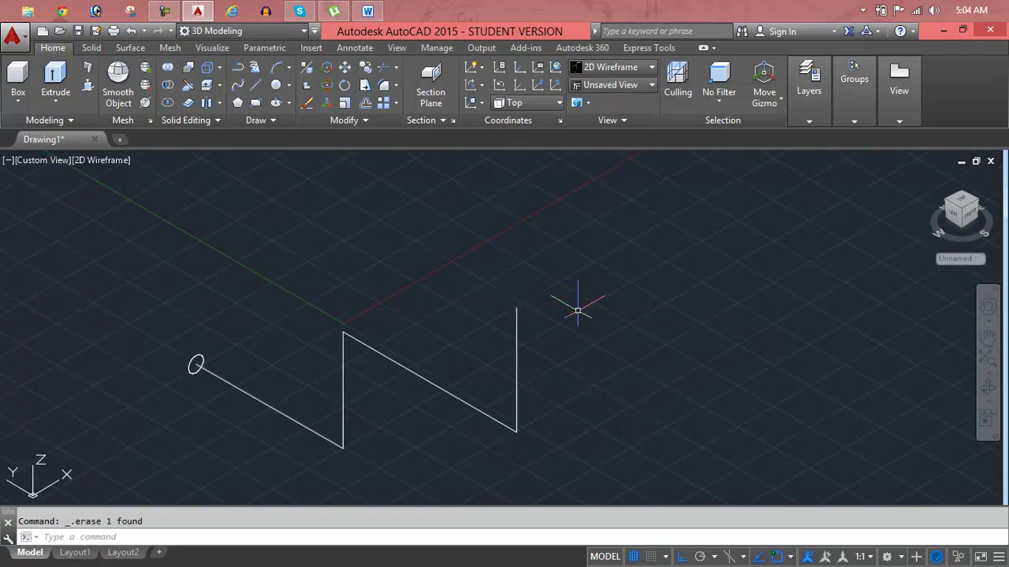
Recentre the view on the zigzag's left end and start the EXTRUDE command
{"action": "scroll", "coordinate": [544, 348], "scroll_direction": "down", "scroll_amount": 2}
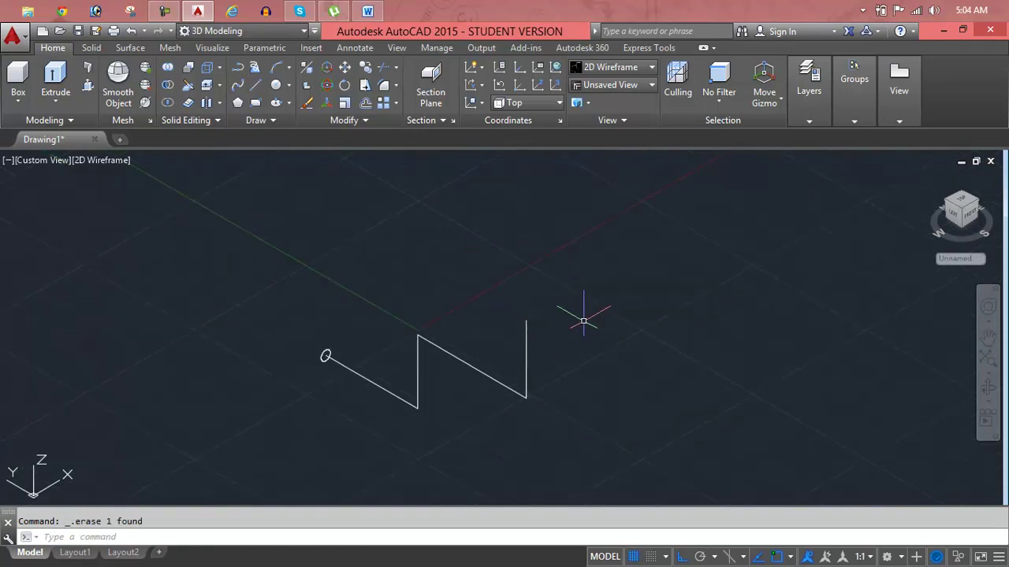
{"action": "scroll", "coordinate": [349, 405], "scroll_direction": "up", "scroll_amount": 5}
{"action": "mouse_move", "coordinate": [349, 405]}
{"action": "middle_mouse_down"}
{"action": "mouse_move", "coordinate": [398, 415]}
{"action": "mouse_move", "coordinate": [423, 468]}
{"action": "middle_mouse_up"}
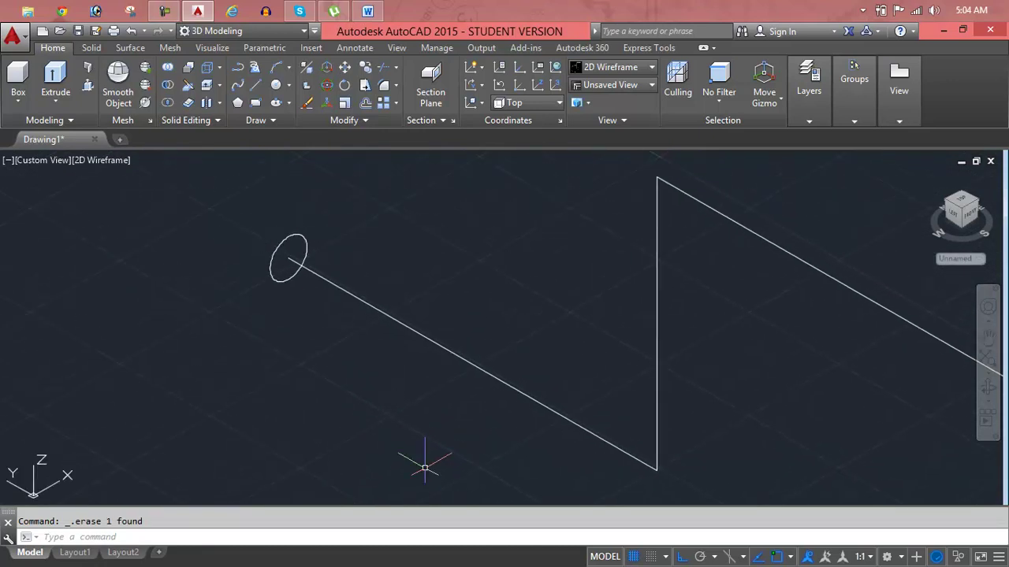
{"action": "type", "text": "ex"}
{"action": "key", "text": "Return"}
Extrude the circle along the zigzag path into a bent pipe, then SHADE the model
{"action": "left_click", "coordinate": [307, 246]}
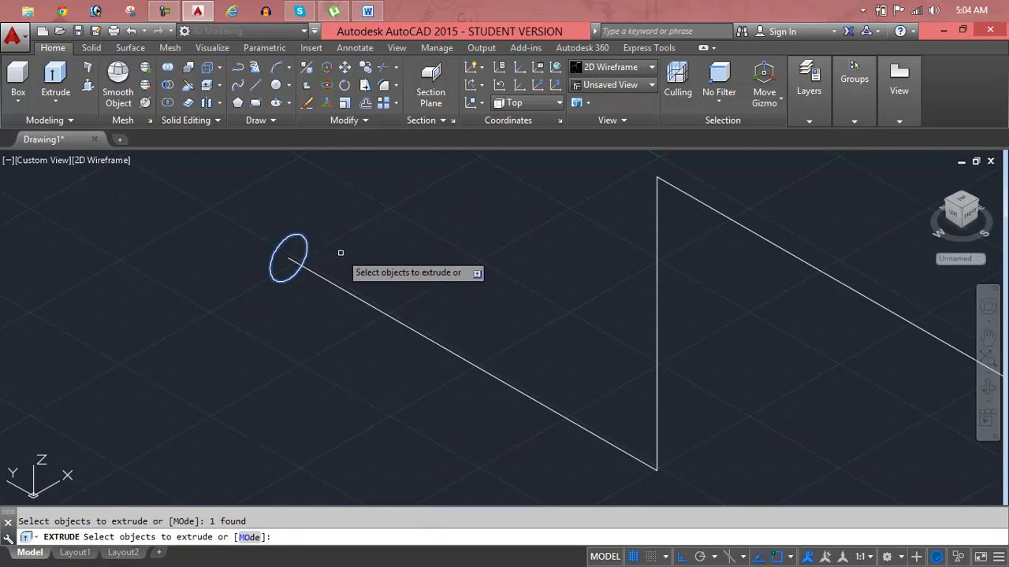
{"action": "key", "text": "Return"}
{"action": "type", "text": "p"}
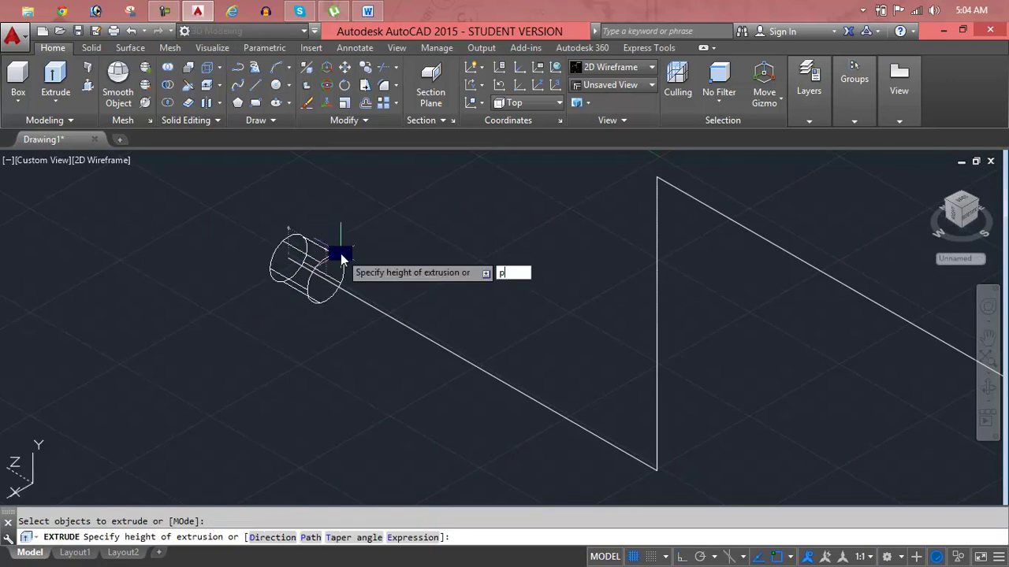
{"action": "key", "text": "Return"}
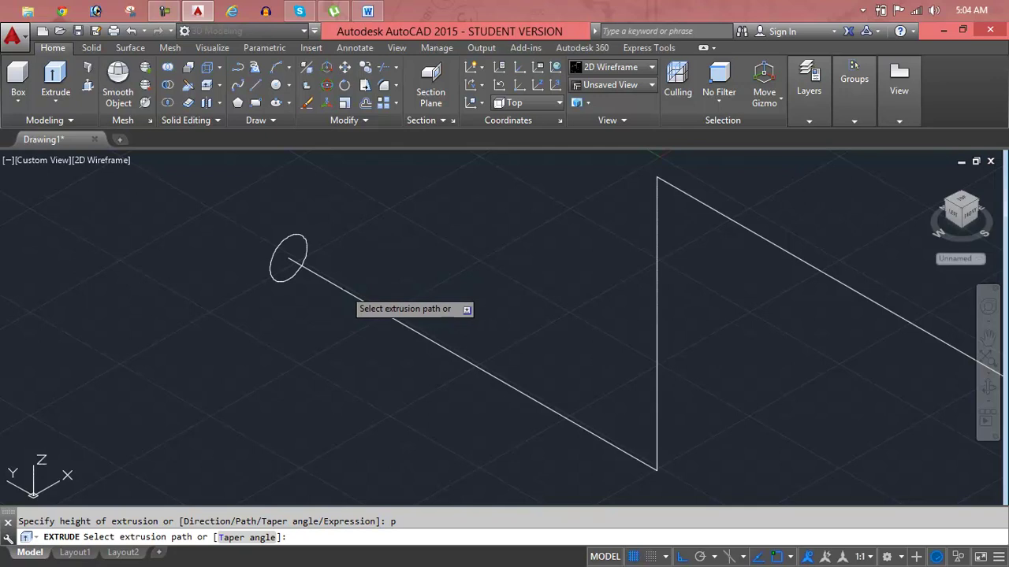
{"action": "left_click", "coordinate": [343, 285]}
{"action": "scroll", "coordinate": [342, 285], "scroll_direction": "down", "scroll_amount": 3}
{"action": "scroll", "coordinate": [343, 286], "scroll_direction": "down", "scroll_amount": 3}
{"action": "mouse_move", "coordinate": [517, 263]}
{"action": "middle_mouse_down"}
{"action": "mouse_move", "coordinate": [639, 299]}
{"action": "mouse_move", "coordinate": [549, 313]}
{"action": "middle_mouse_up"}
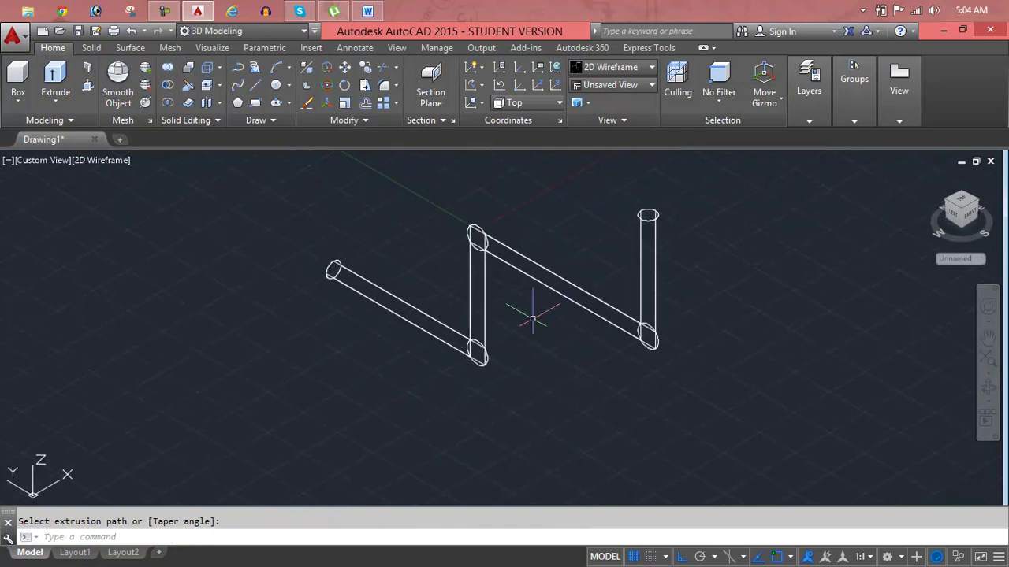
{"action": "type", "text": "shade"}
{"action": "key", "text": "Return"}
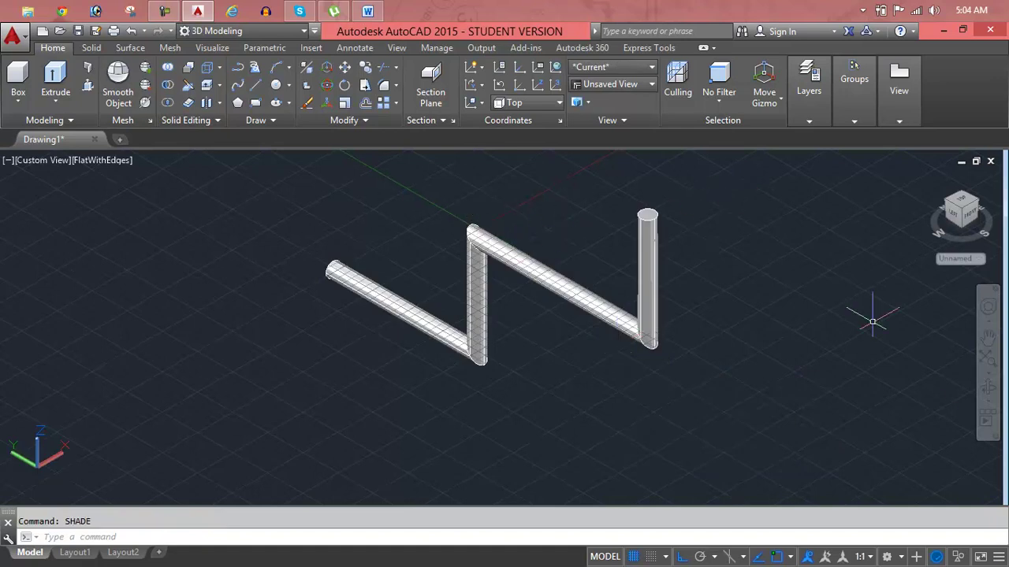
{"action": "left_click", "coordinate": [993, 392]}
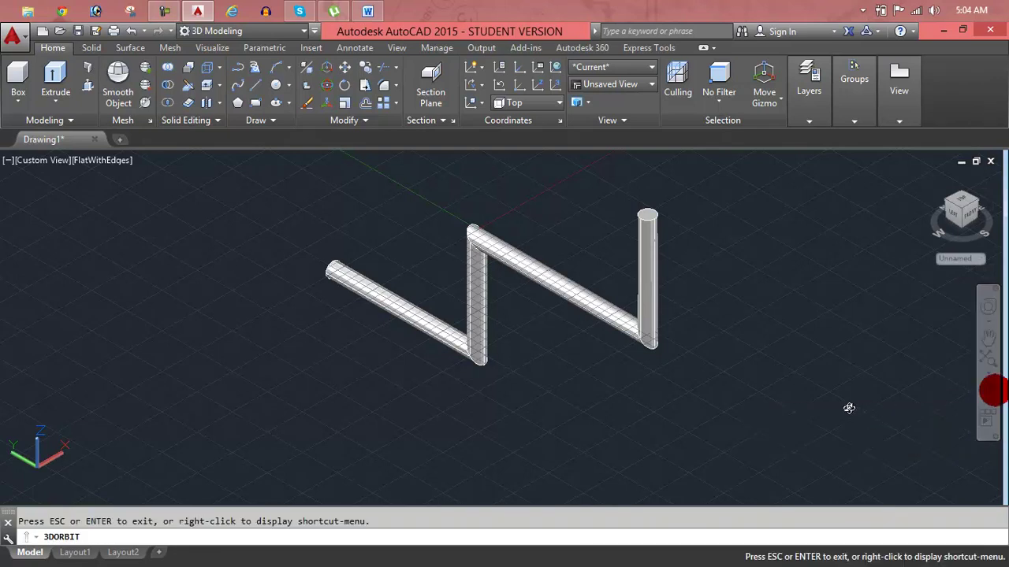
{"action": "mouse_move", "coordinate": [766, 412]}
{"action": "left_mouse_down"}
{"action": "mouse_move", "coordinate": [935, 318]}
{"action": "mouse_move", "coordinate": [744, 394]}
{"action": "left_mouse_up"}
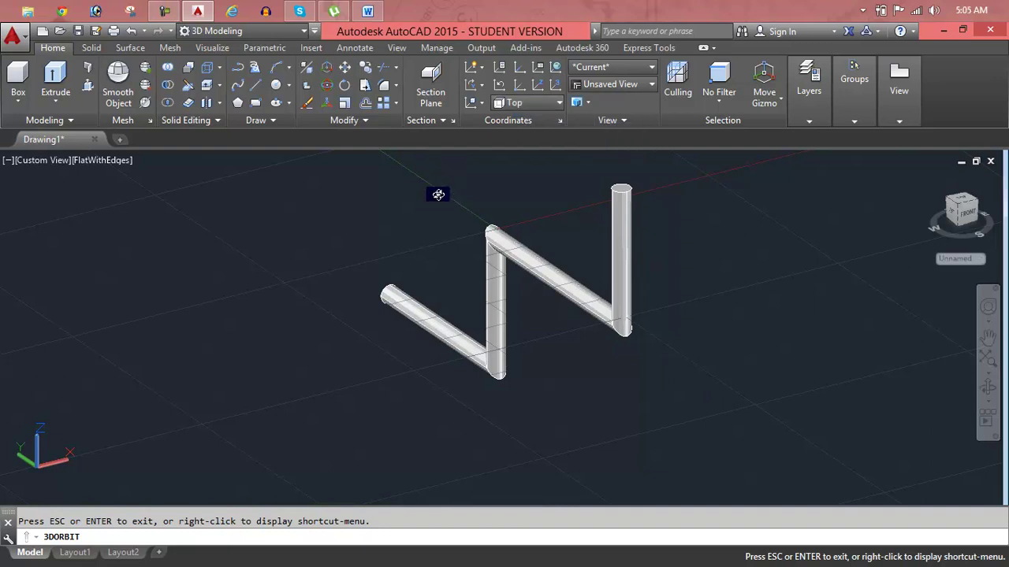
{"action": "left_click_drag", "start_coordinate": [401, 339], "coordinate": [491, 342]}
{"action": "mouse_move", "coordinate": [368, 428]}
{"action": "left_mouse_down"}
{"action": "mouse_move", "coordinate": [469, 396]}
{"action": "mouse_move", "coordinate": [507, 442]}
{"action": "left_mouse_up"}
{"action": "mouse_move", "coordinate": [576, 430]}
{"action": "left_mouse_down"}
{"action": "mouse_move", "coordinate": [415, 419]}
{"action": "mouse_move", "coordinate": [443, 419]}
{"action": "left_mouse_up"}
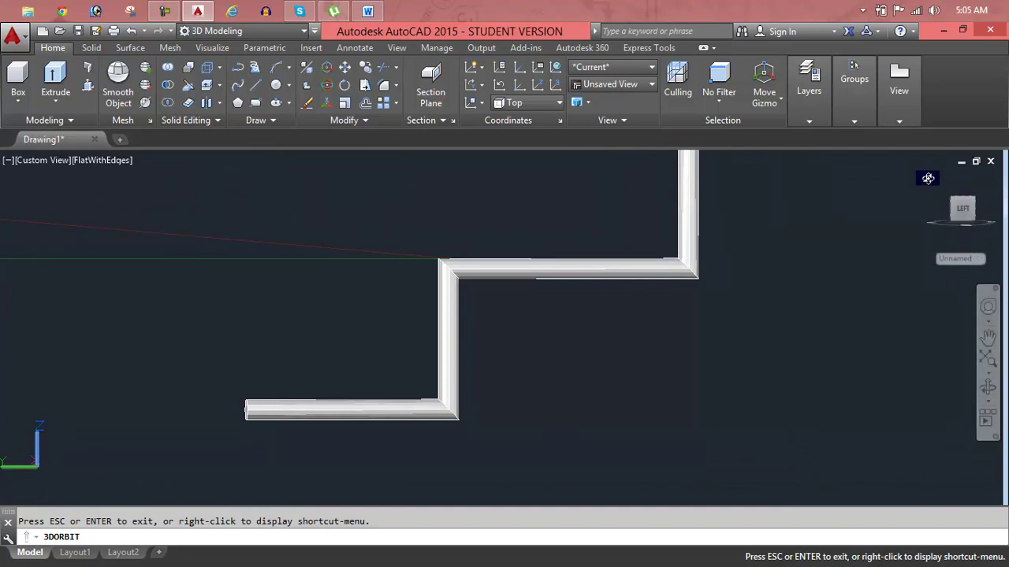
{"action": "key", "text": "Escape"}
Return to the isometric home view and erase the zigzag pipe, keeping the UCS on Top
{"action": "left_click", "coordinate": [932, 178]}
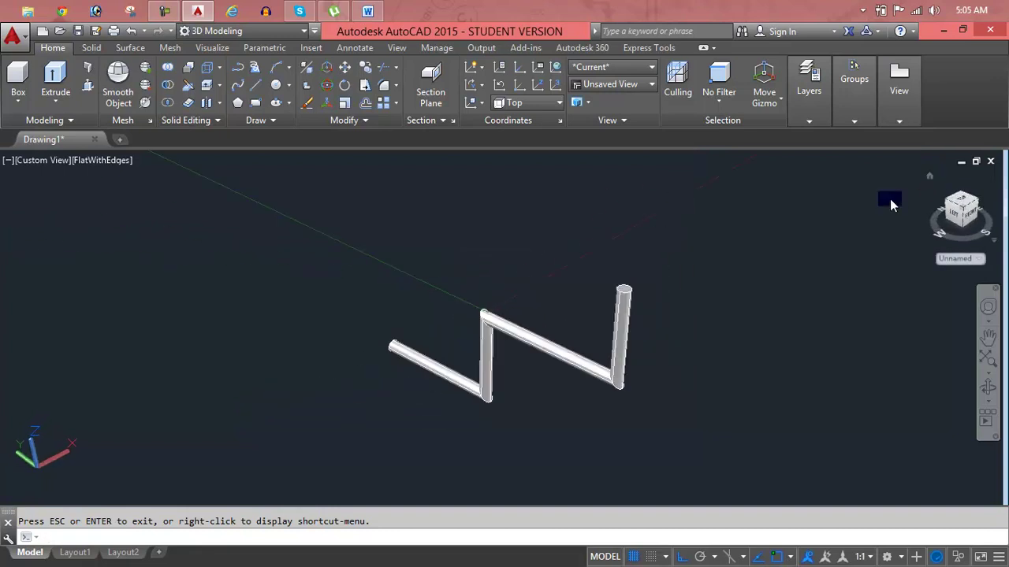
{"action": "left_click", "coordinate": [521, 335]}
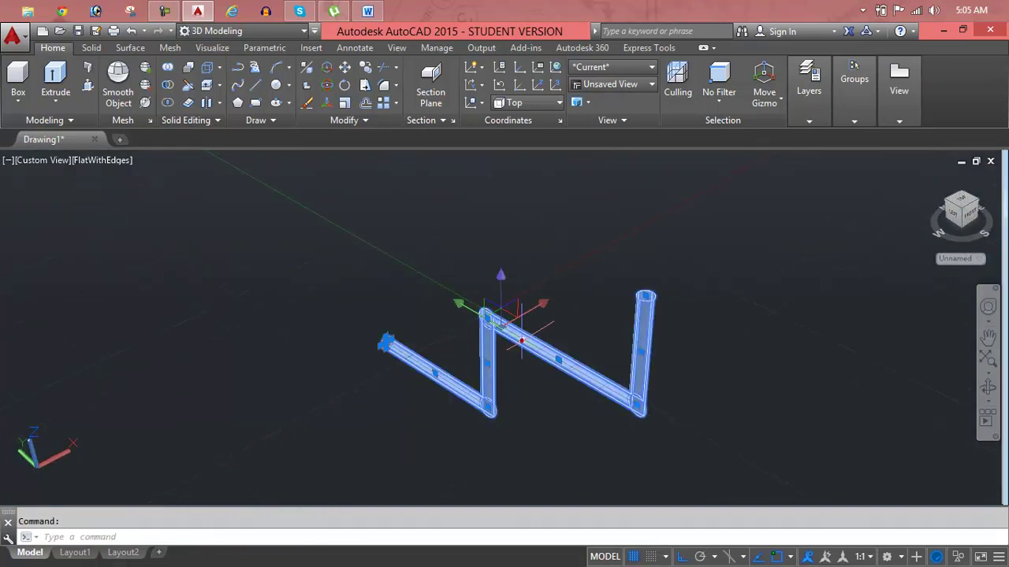
{"action": "key", "text": "Delete"}
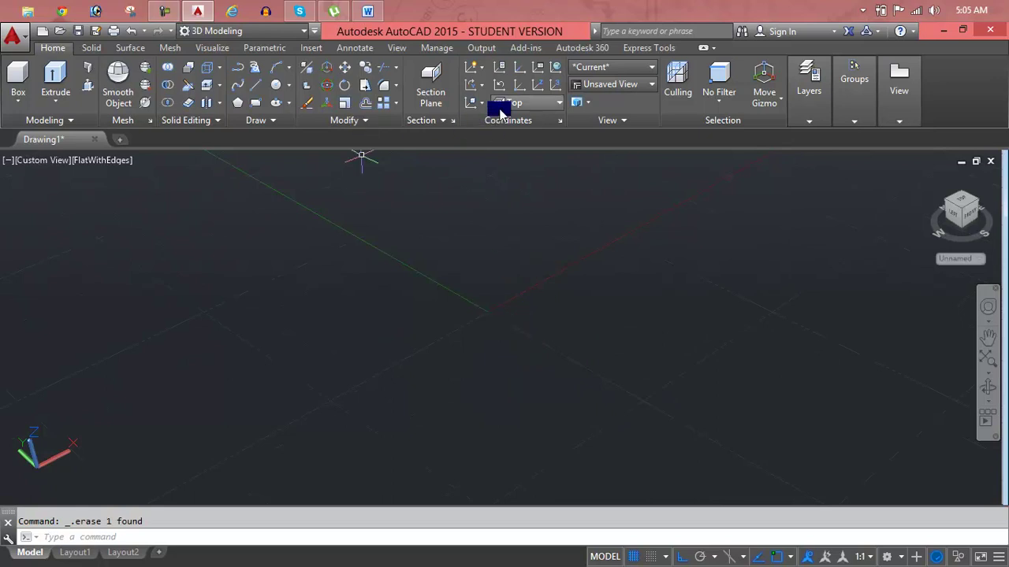
{"action": "left_click", "coordinate": [501, 109]}
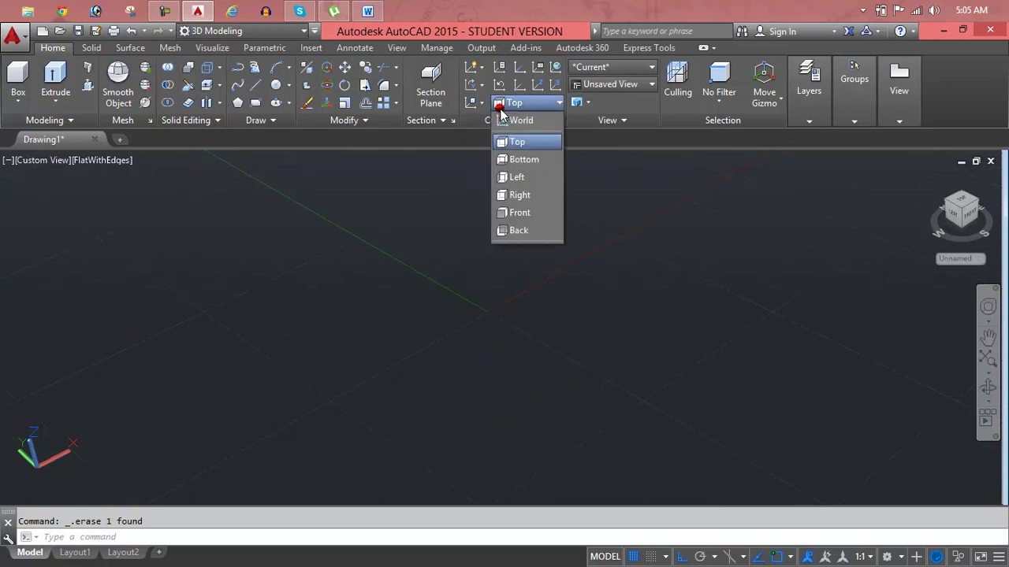
{"action": "left_click", "coordinate": [509, 155]}
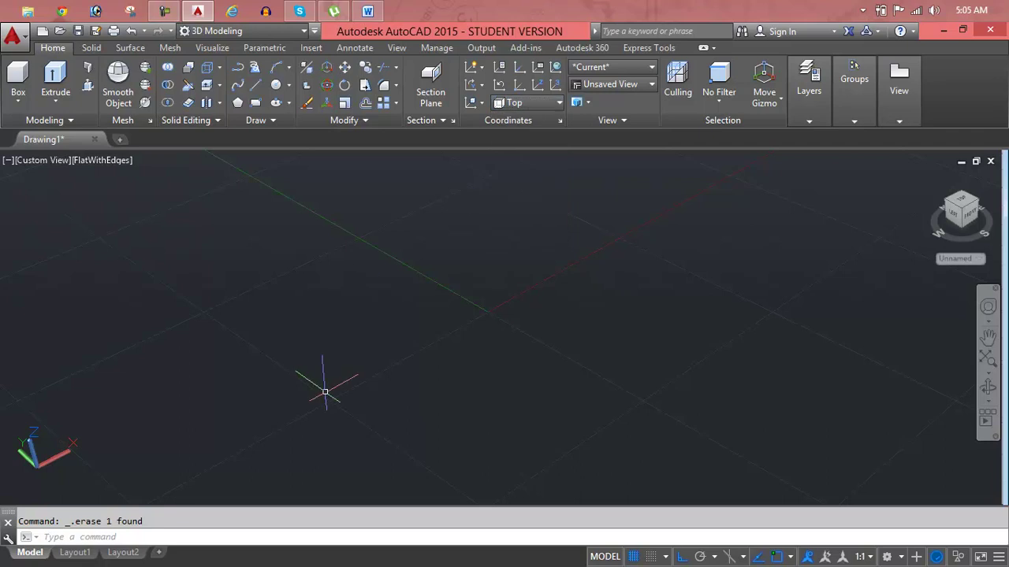
Start a line with one point placed, then cancel it with Esc
{"action": "type", "text": "l"}
{"action": "key", "text": "Return"}
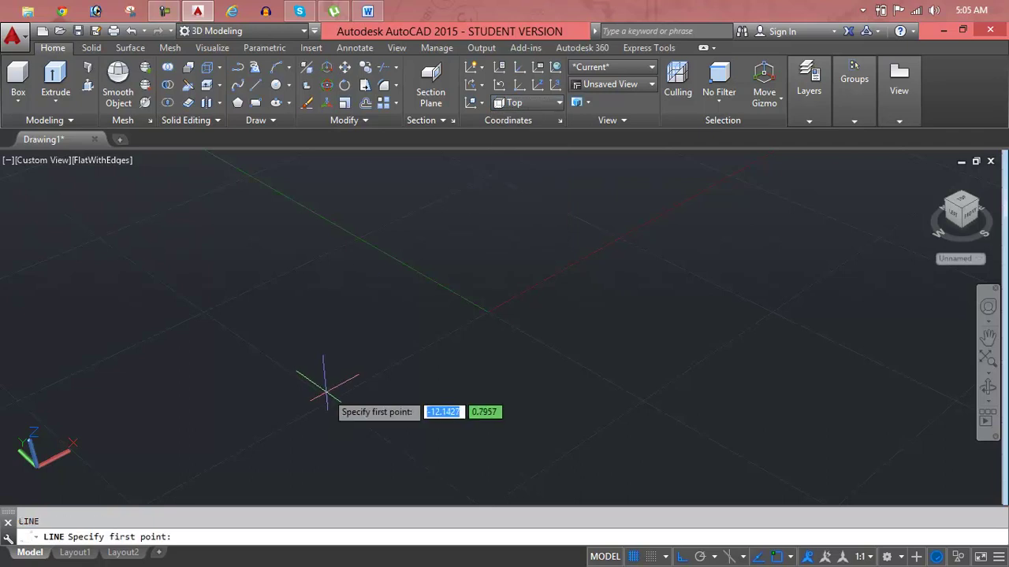
{"action": "left_click", "coordinate": [326, 389]}
{"action": "key", "text": "Escape"}
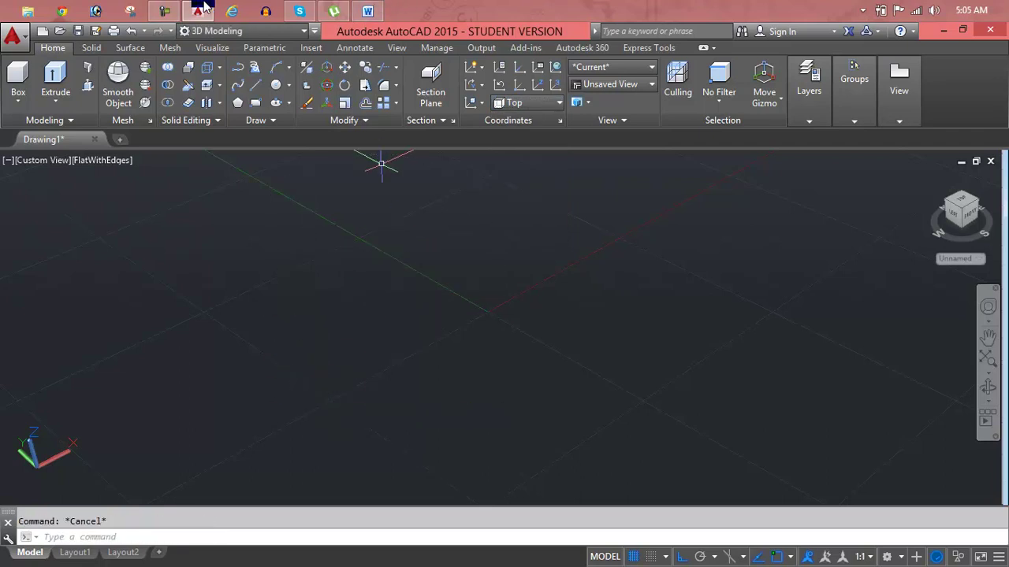
{"action": "left_click", "coordinate": [195, 10]}
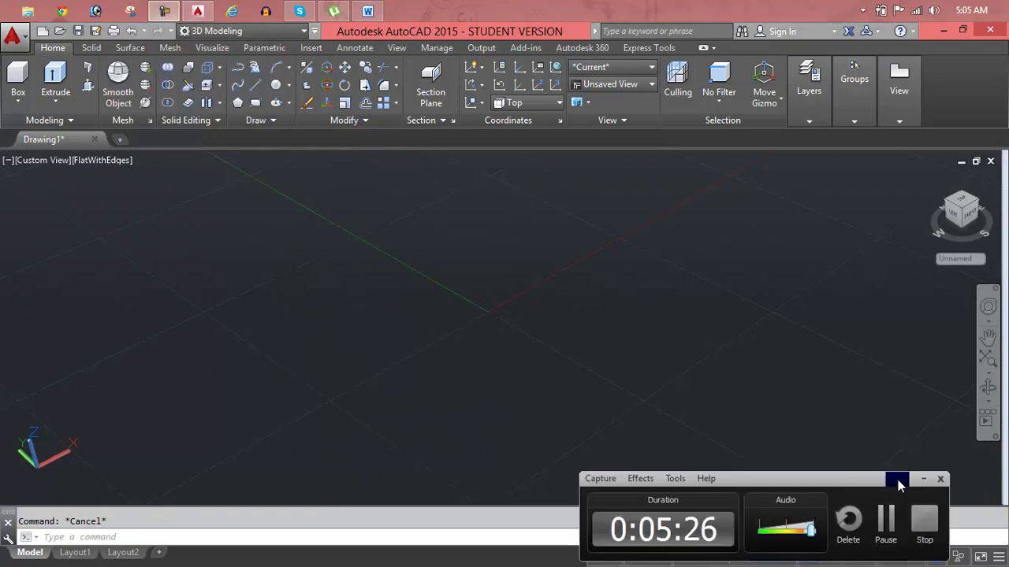
{"action": "left_click", "coordinate": [888, 528]}
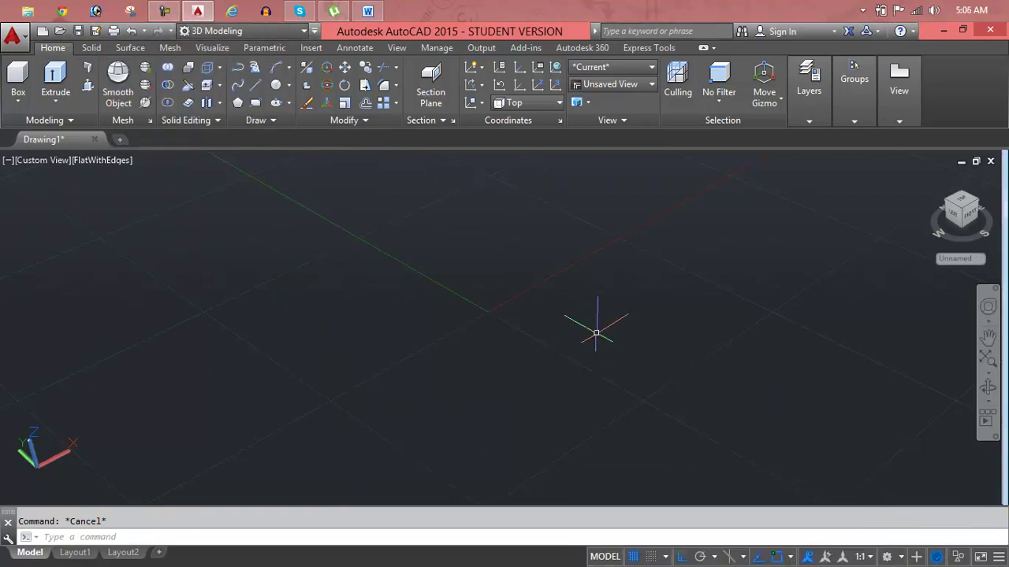
Set the UCS to Front and draw an upright rectangle on that plane
{"action": "left_click", "coordinate": [541, 103]}
{"action": "left_click", "coordinate": [532, 216]}
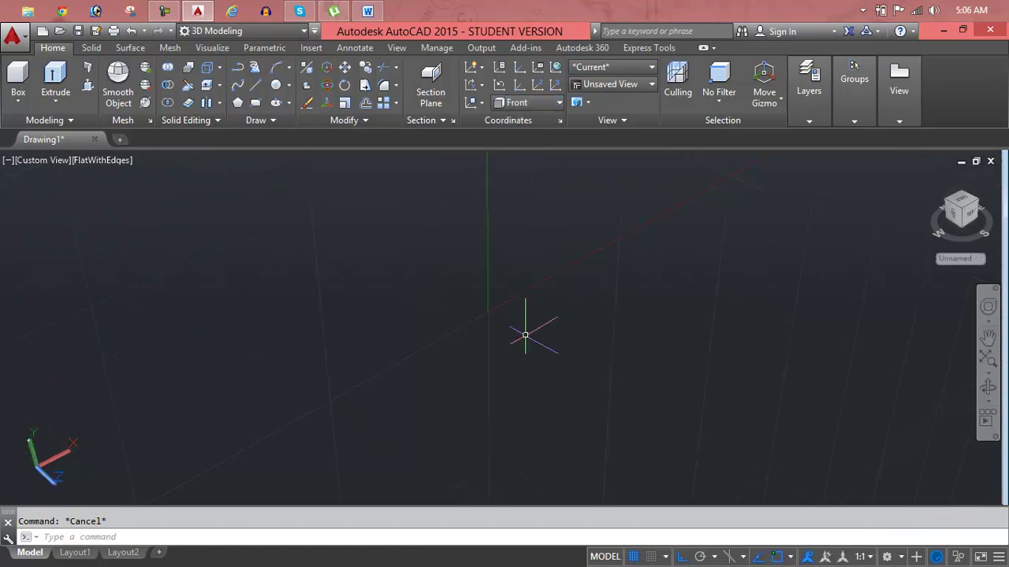
{"action": "type", "text": "rec"}
{"action": "key", "text": "Return"}
{"action": "left_click", "coordinate": [473, 261]}
{"action": "left_click", "coordinate": [595, 323]}
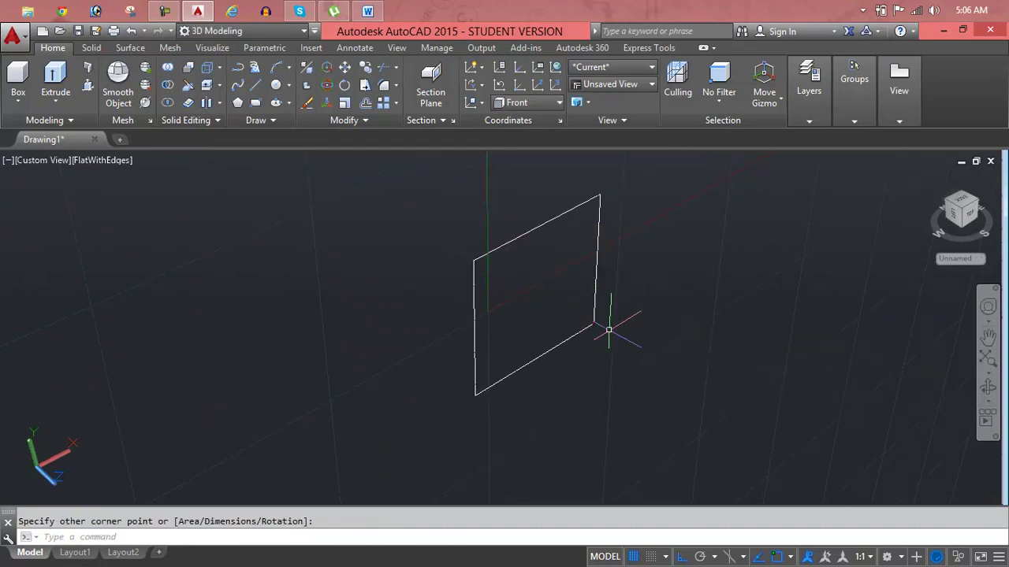
{"action": "middle_click_drag", "start_coordinate": [650, 383], "coordinate": [607, 364]}
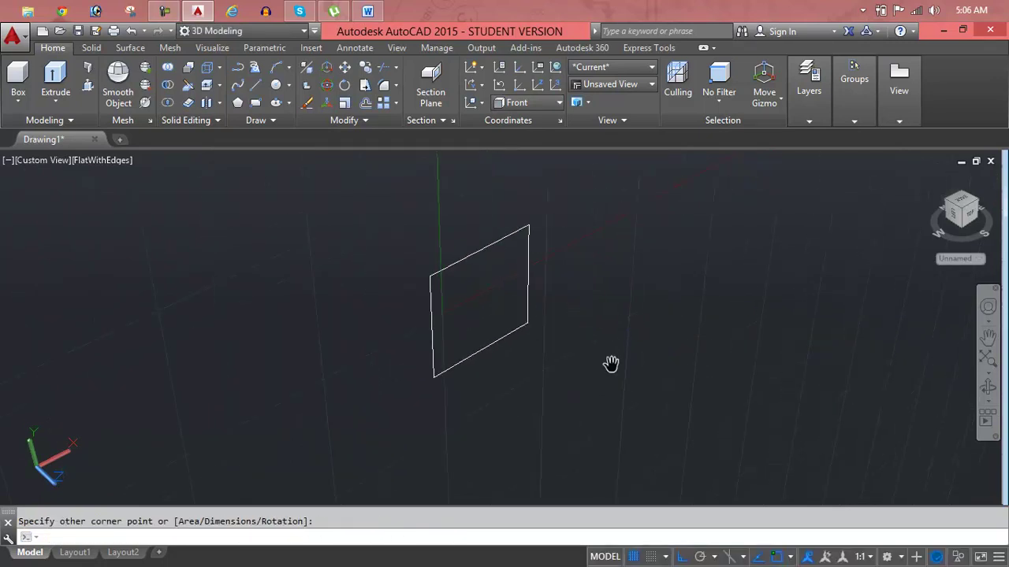
Set the UCS to Back, draw a second rectangle, then return the UCS to World
{"action": "left_click", "coordinate": [553, 102]}
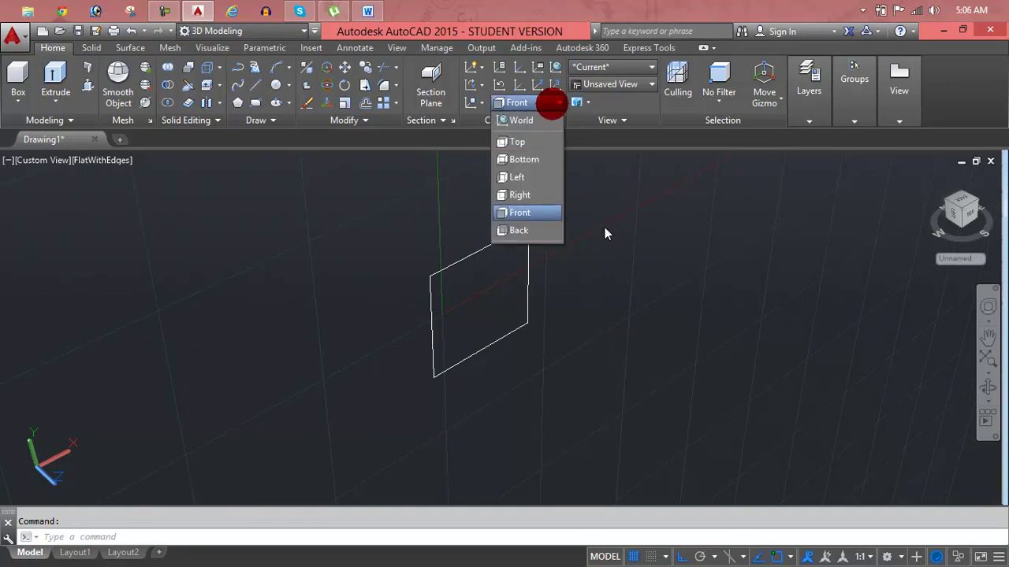
{"action": "left_click", "coordinate": [498, 229]}
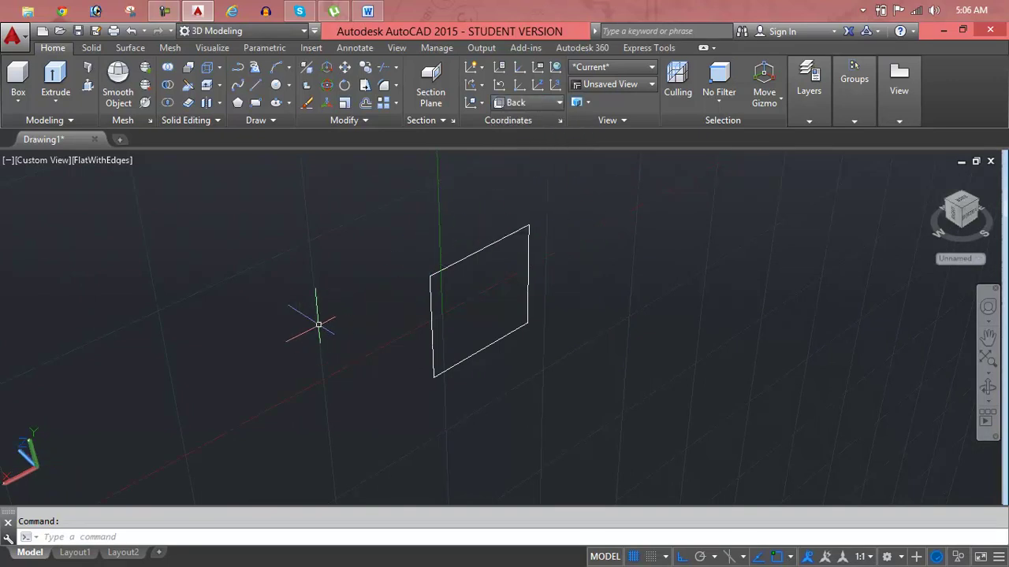
{"action": "type", "text": "ec"}
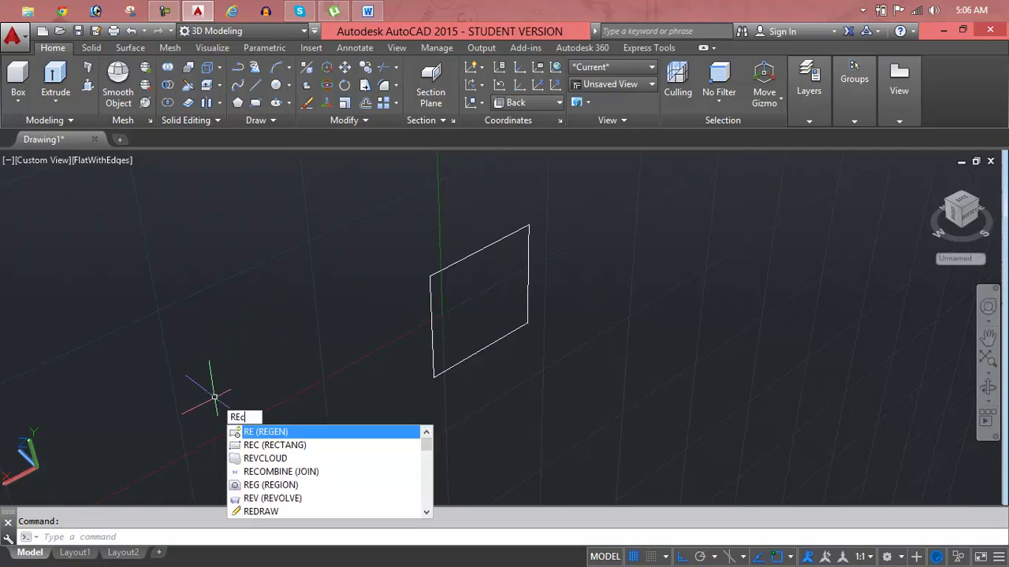
{"action": "key", "text": "Return"}
{"action": "left_click", "coordinate": [121, 347]}
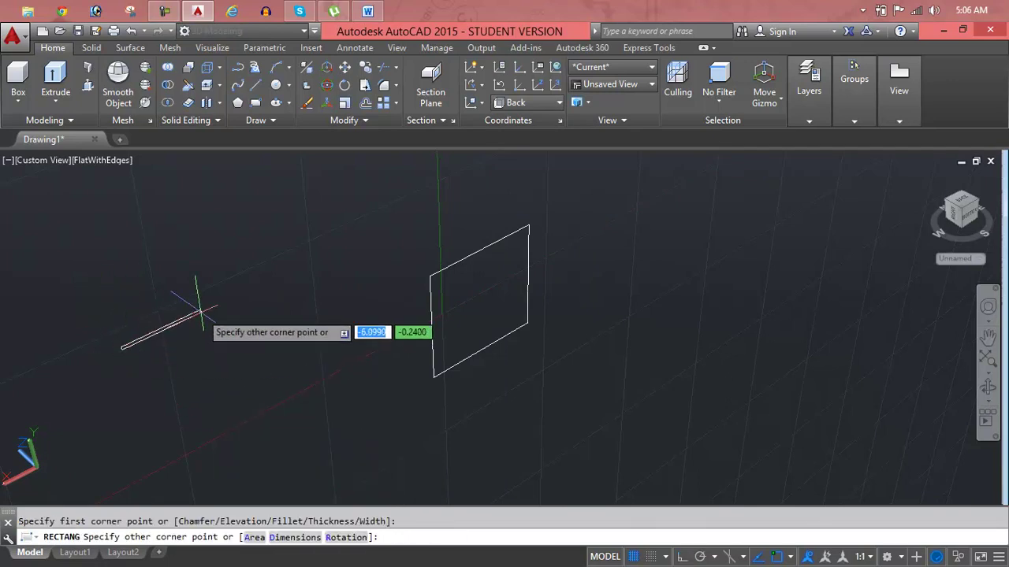
{"action": "left_click", "coordinate": [249, 414]}
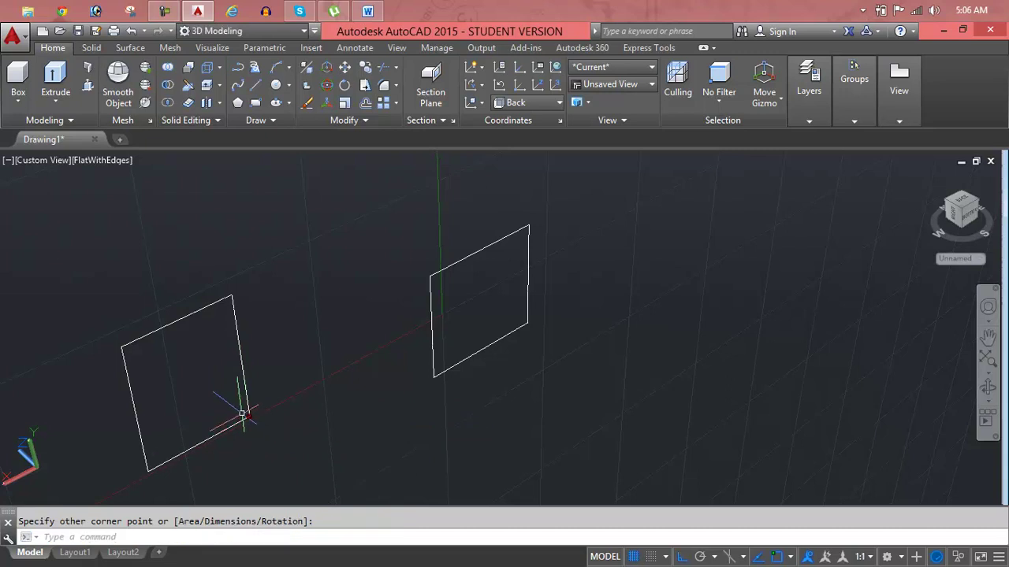
{"action": "left_click", "coordinate": [542, 103]}
{"action": "left_click", "coordinate": [540, 122]}
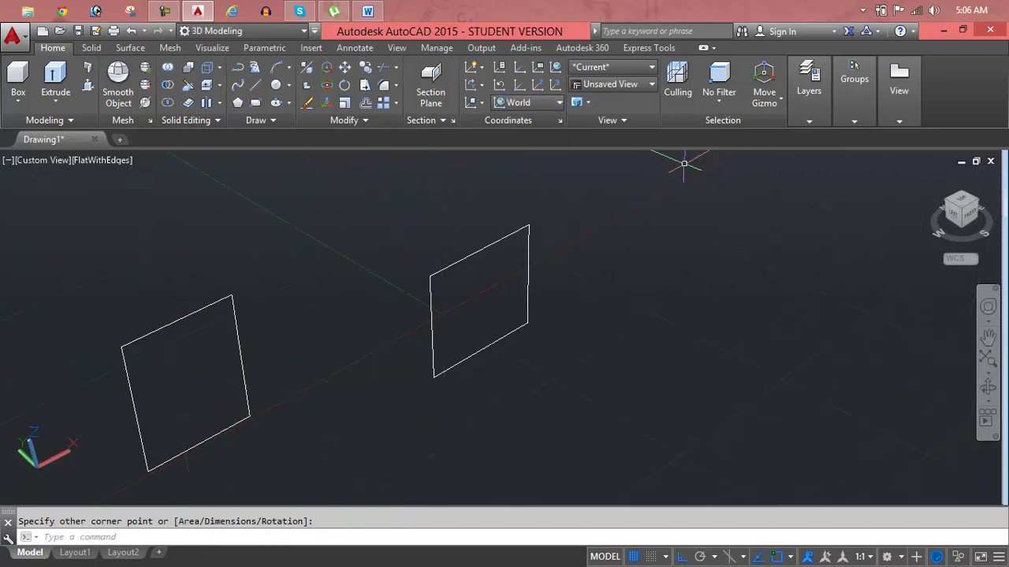
Draw a trial line from the left rectangle toward the right one, then delete it
{"action": "left_click", "coordinate": [928, 178]}
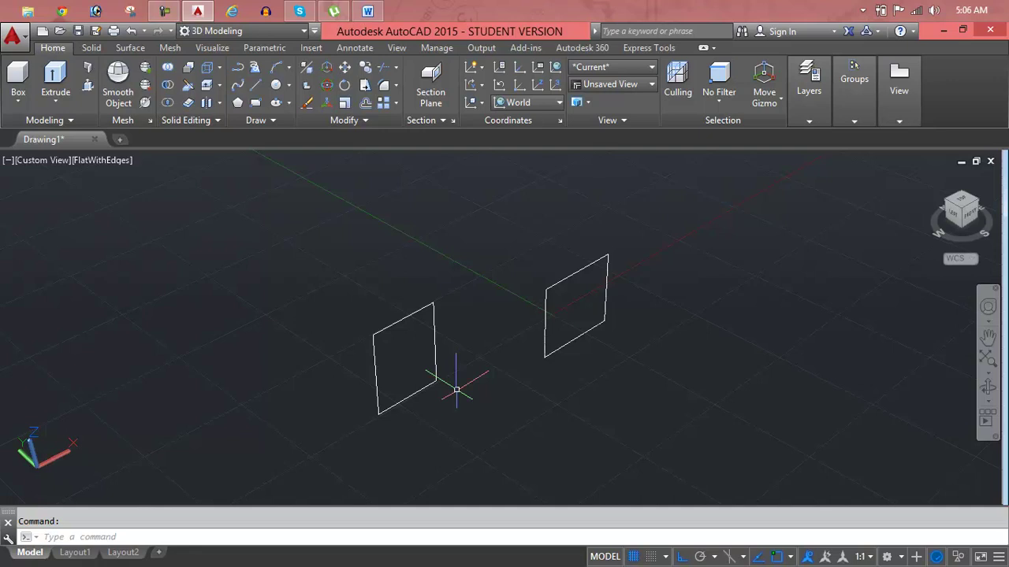
{"action": "type", "text": "l"}
{"action": "key", "text": "Return"}
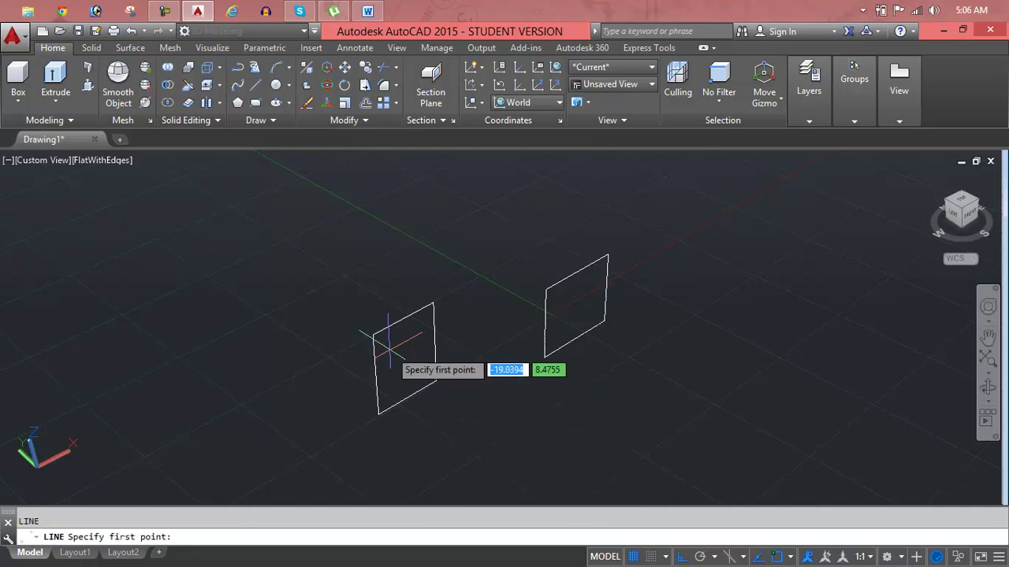
{"action": "left_click", "coordinate": [405, 360]}
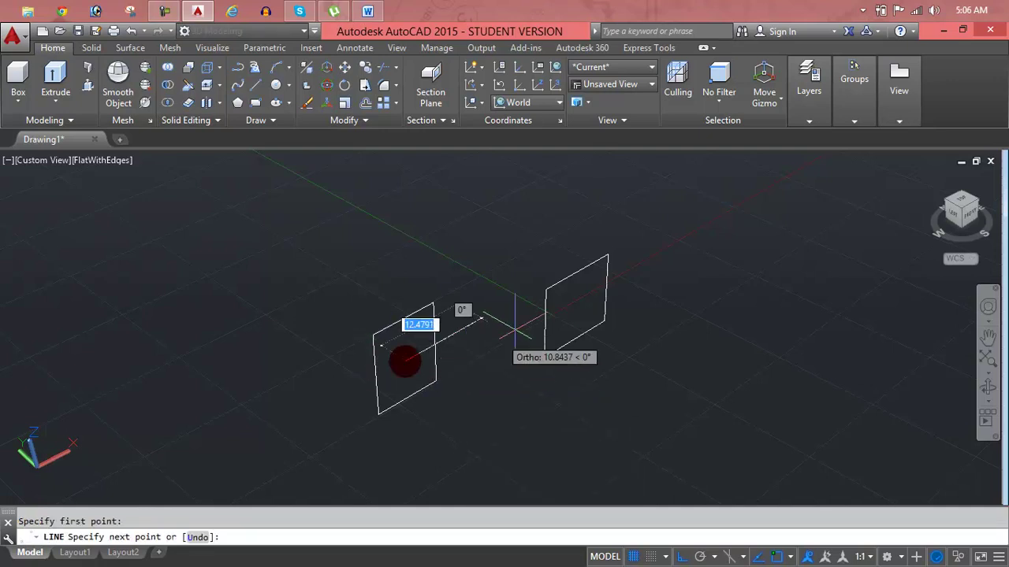
{"action": "left_click", "coordinate": [577, 310]}
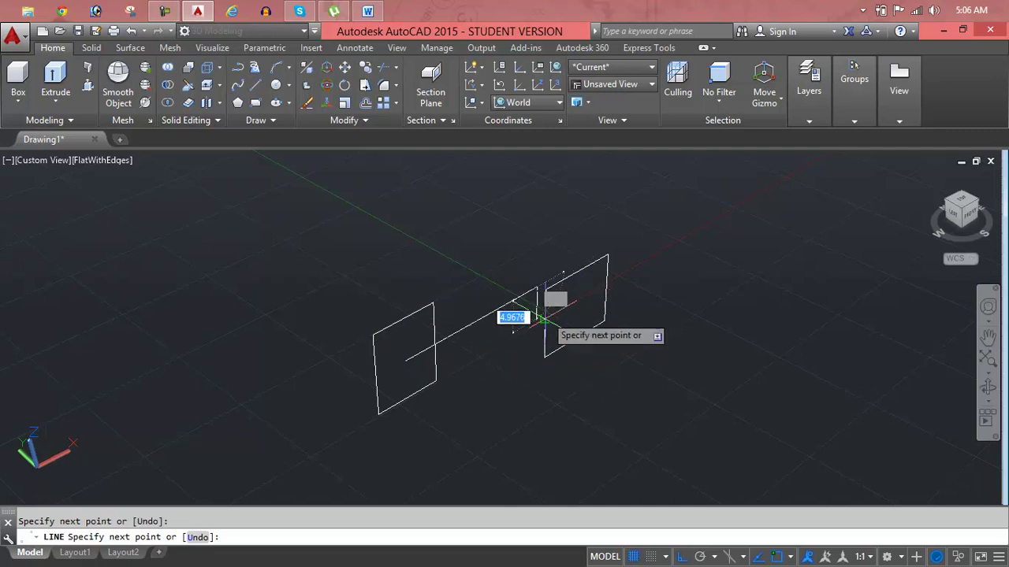
{"action": "left_click", "coordinate": [583, 308]}
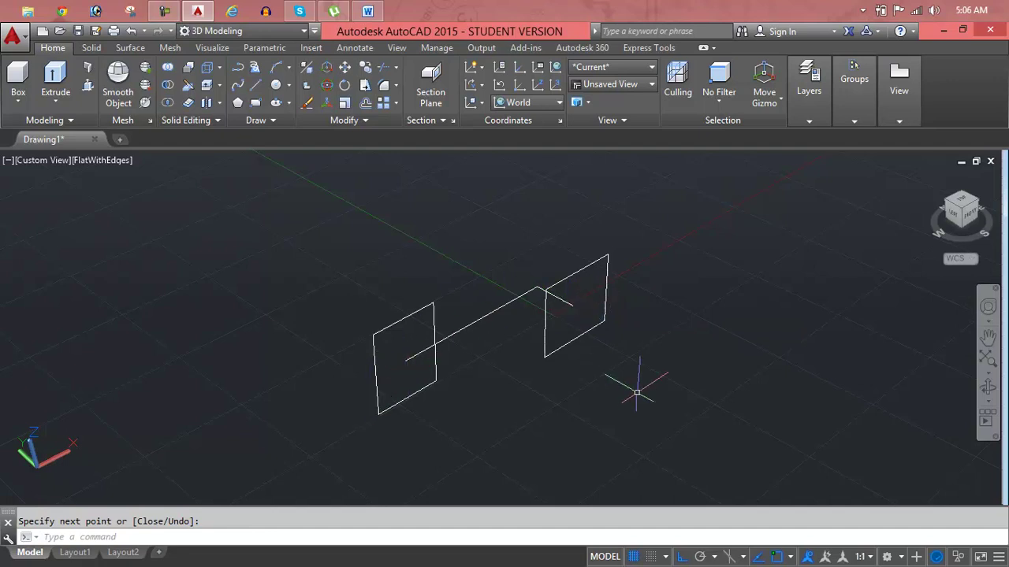
{"action": "key", "text": "Escape"}
{"action": "left_click", "coordinate": [494, 313]}
{"action": "key", "text": "Delete"}
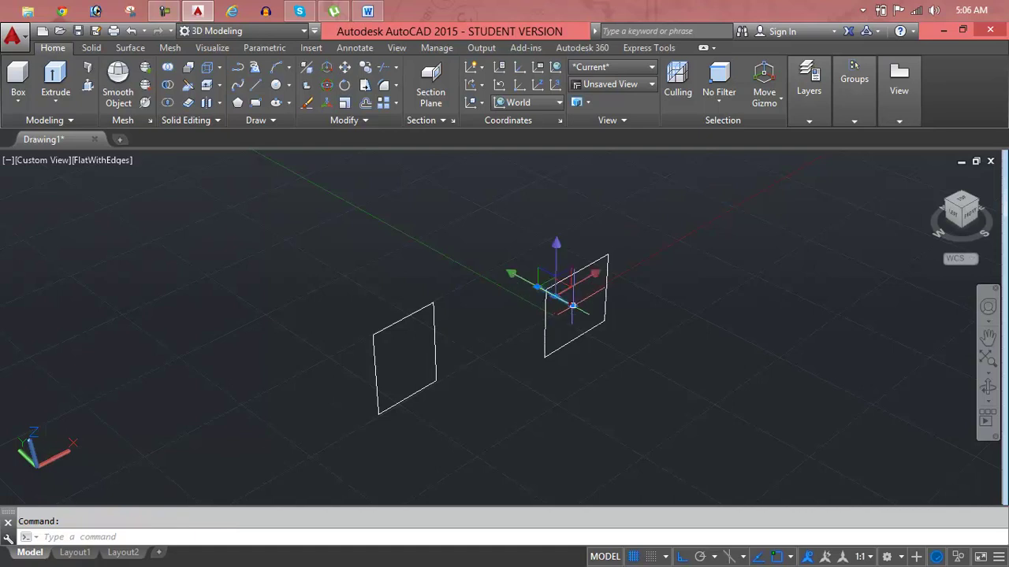
Window-select both rectangles and delete them
{"action": "left_click", "coordinate": [688, 243]}
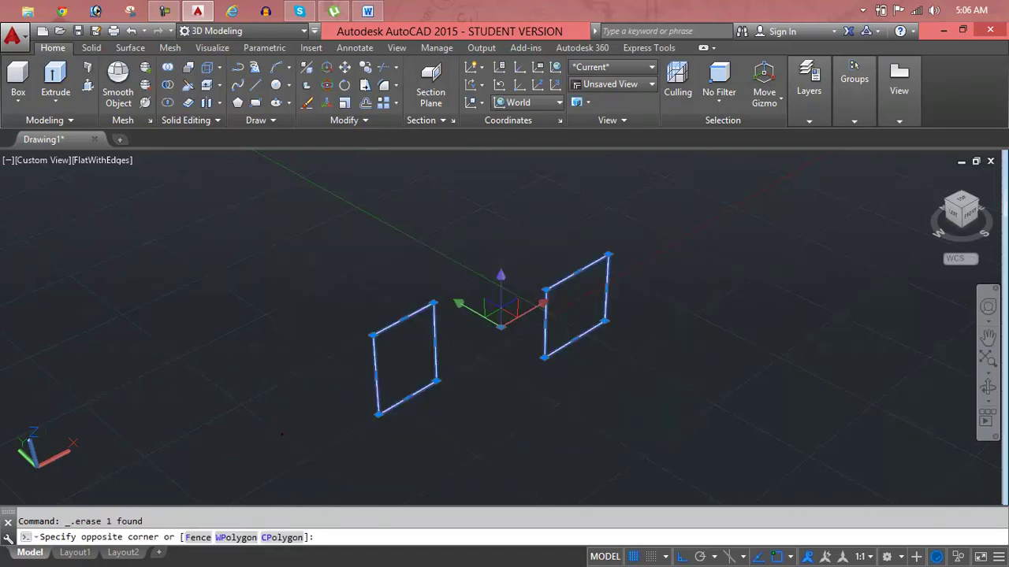
{"action": "left_click", "coordinate": [281, 434]}
{"action": "key", "text": "Delete"}
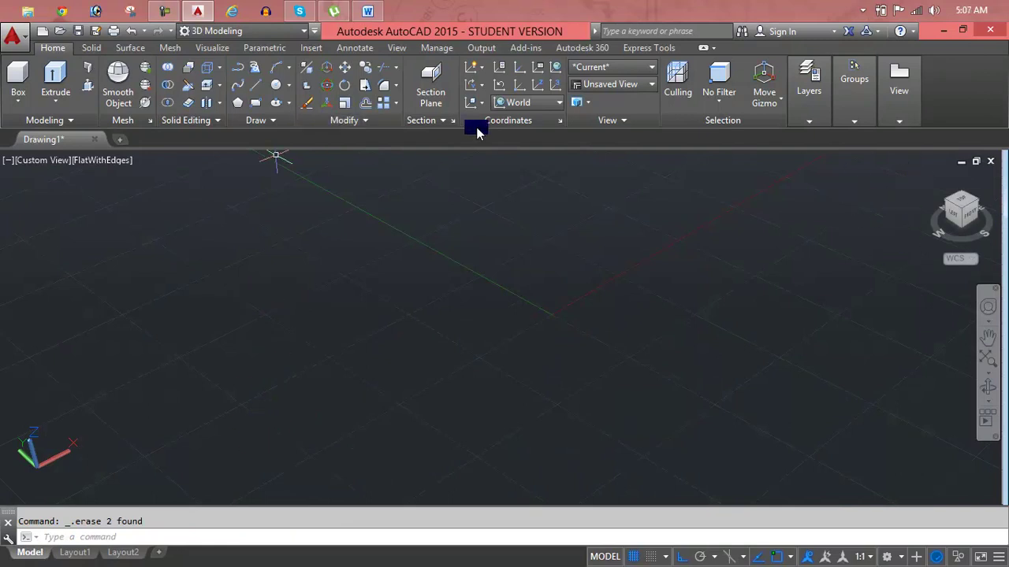
Set the UCS to Front and draw a thin slab box from two base corners and a height
{"action": "left_click", "coordinate": [517, 102]}
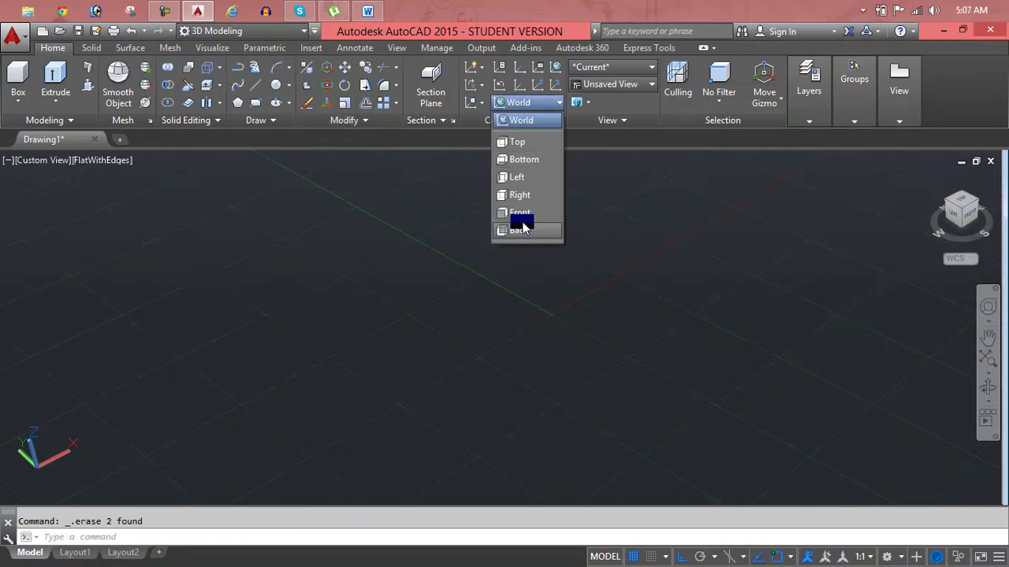
{"action": "left_click", "coordinate": [520, 213]}
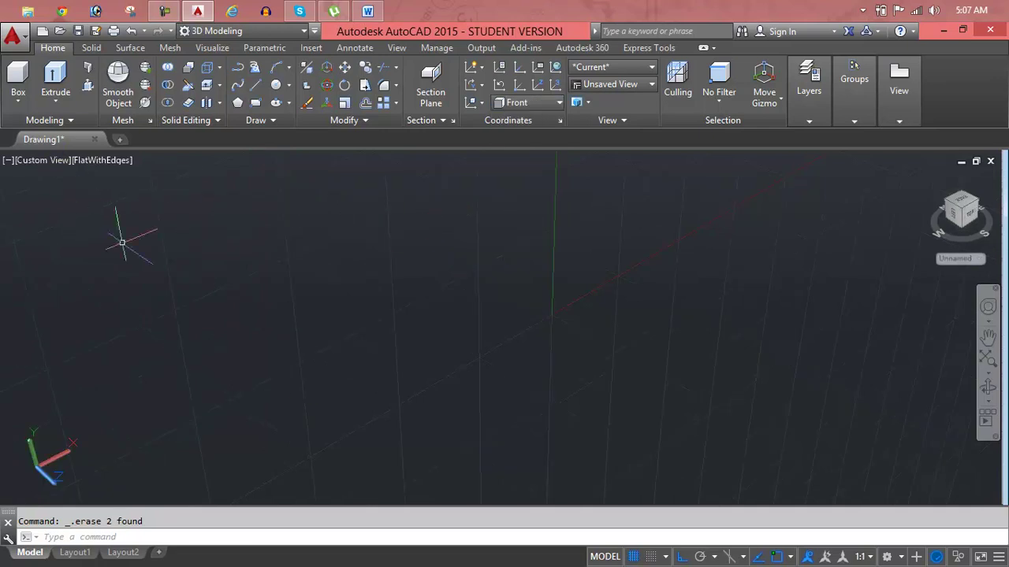
{"action": "left_click", "coordinate": [17, 101]}
{"action": "left_click", "coordinate": [31, 127]}
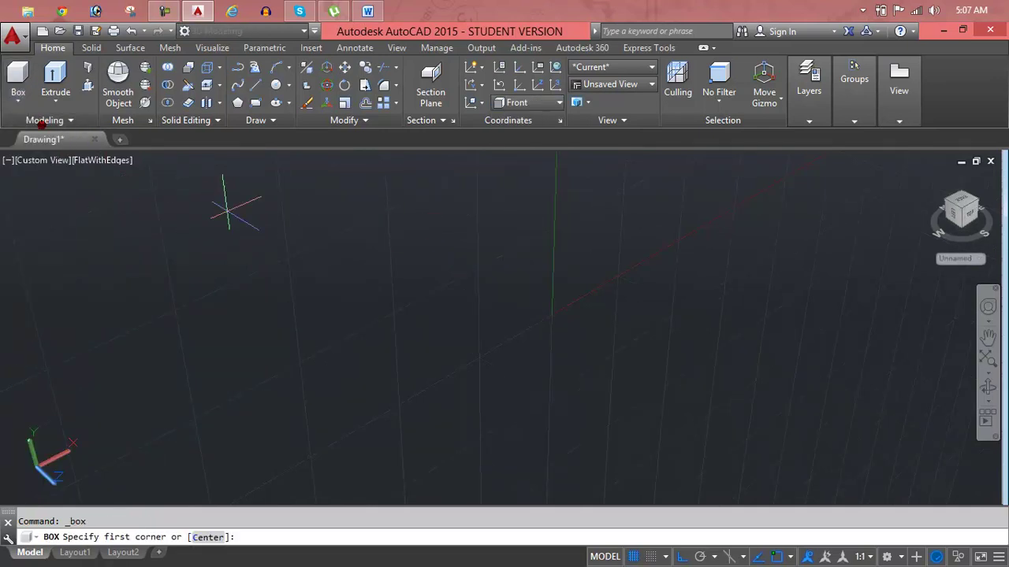
{"action": "left_click", "coordinate": [380, 258]}
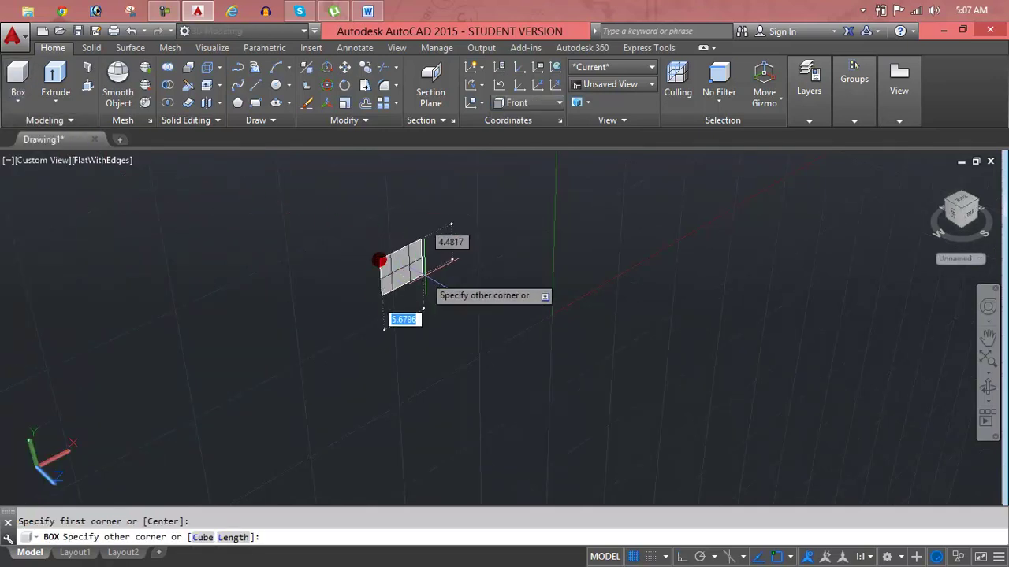
{"action": "left_click", "coordinate": [457, 304]}
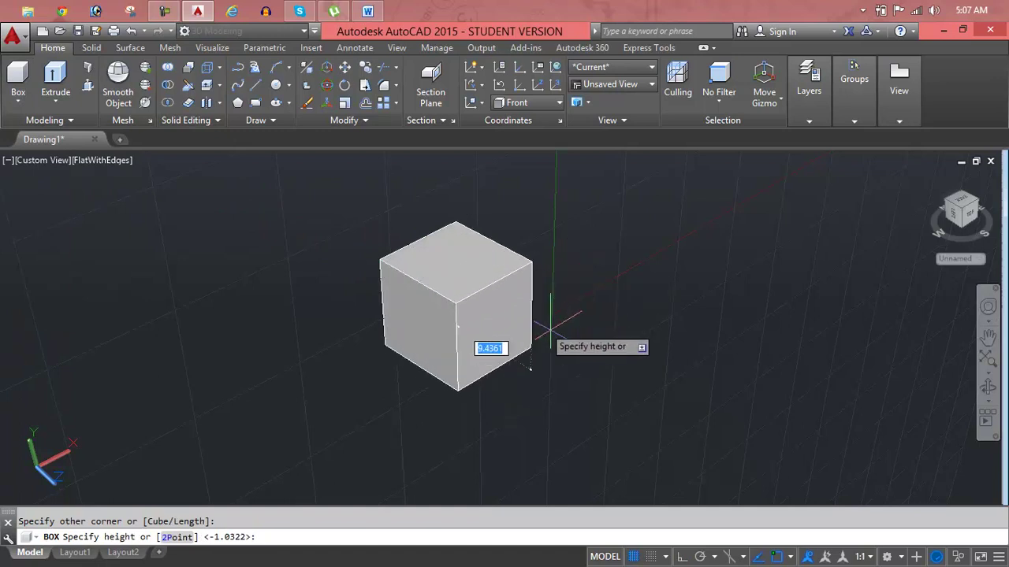
{"action": "left_click", "coordinate": [477, 321]}
Set the UCS to Back and draw a second solid box
{"action": "left_click", "coordinate": [528, 110]}
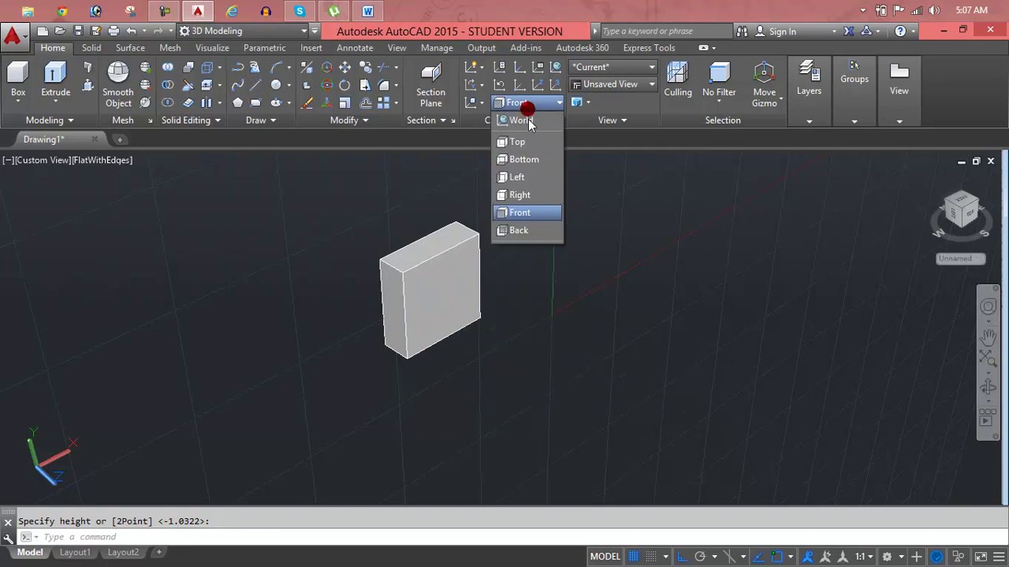
{"action": "left_click", "coordinate": [535, 233]}
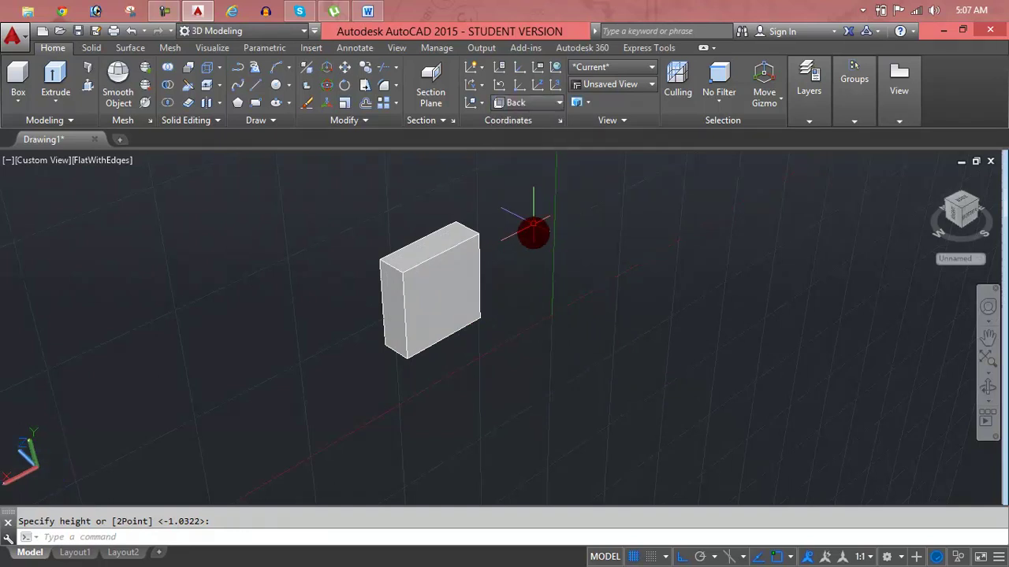
{"action": "left_click", "coordinate": [17, 79]}
{"action": "left_click", "coordinate": [593, 262]}
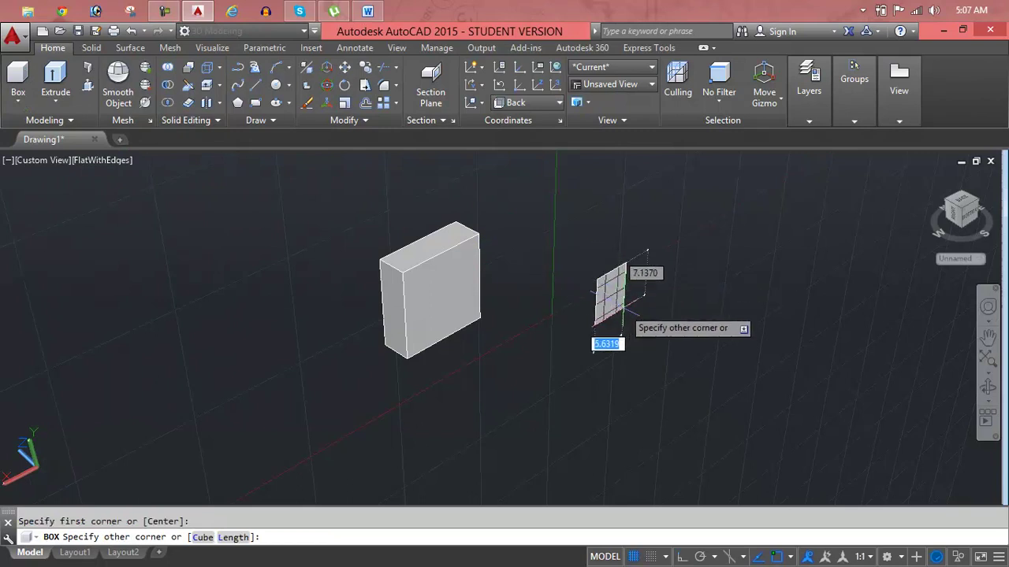
{"action": "left_click", "coordinate": [670, 334]}
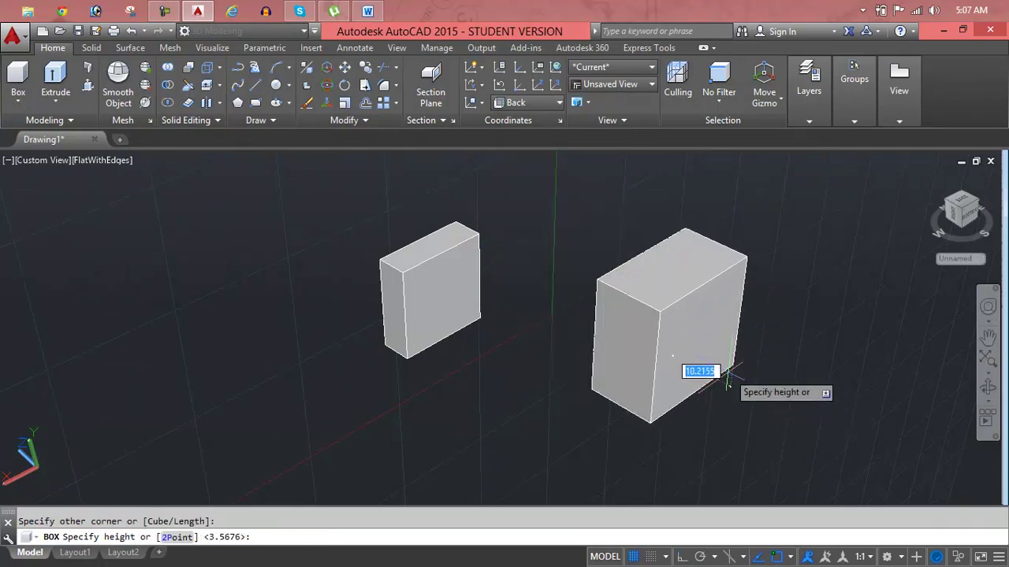
{"action": "left_click", "coordinate": [725, 371]}
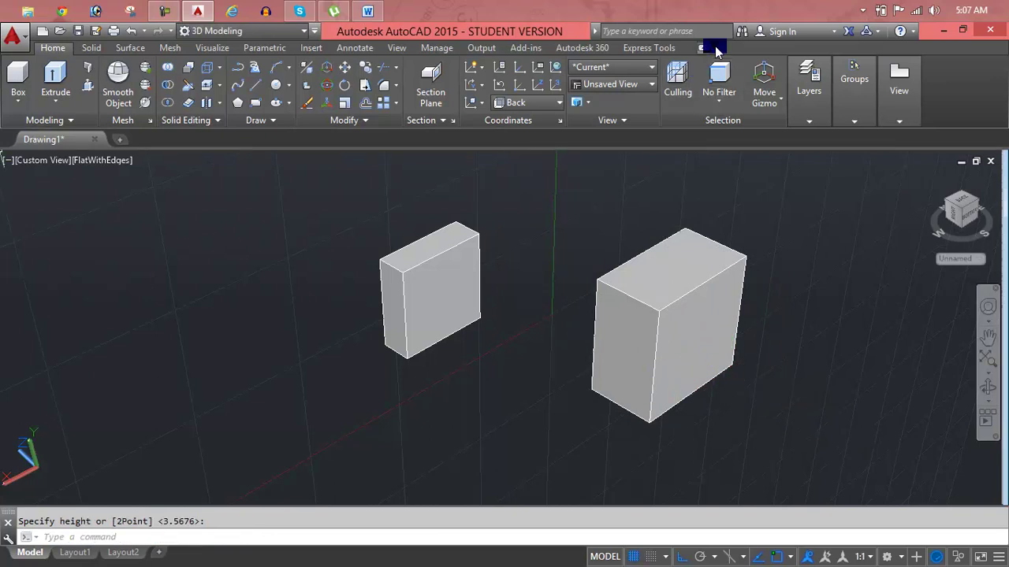
Set the UCS to Top and draw a cube-shaped box on the left
{"action": "left_click", "coordinate": [542, 104]}
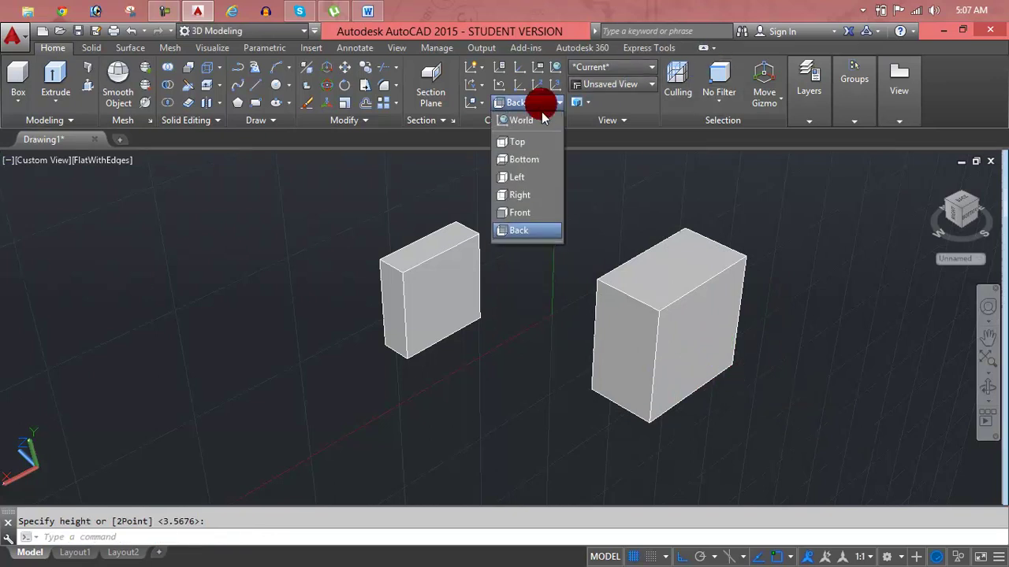
{"action": "left_click", "coordinate": [520, 142]}
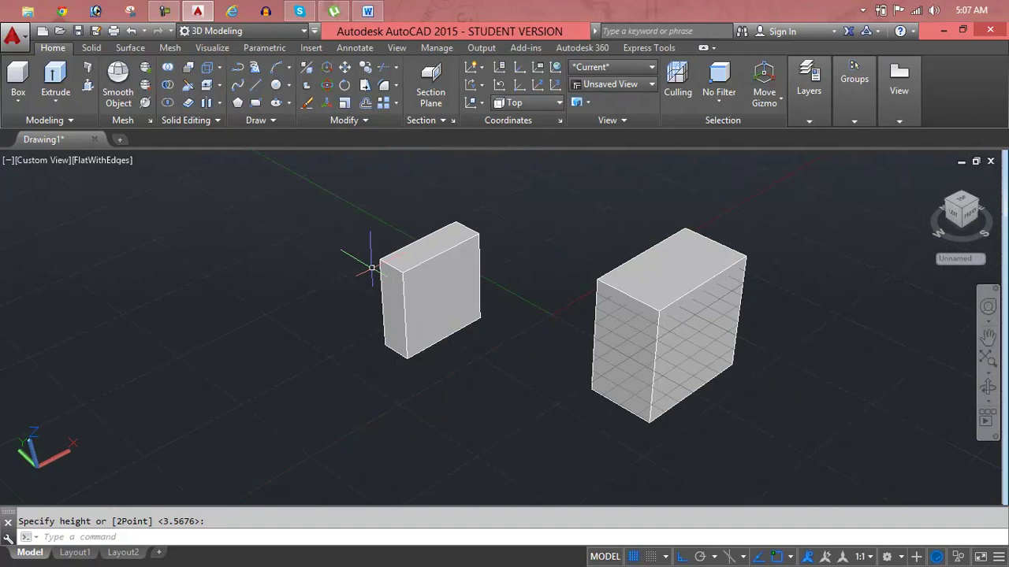
{"action": "left_click", "coordinate": [18, 75]}
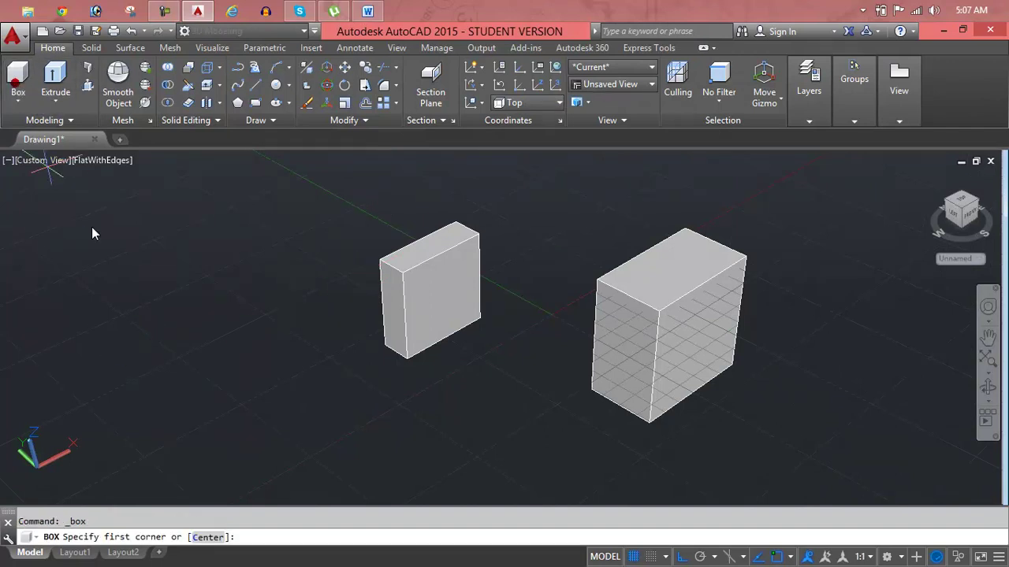
{"action": "left_click", "coordinate": [156, 336]}
{"action": "left_click", "coordinate": [310, 337]}
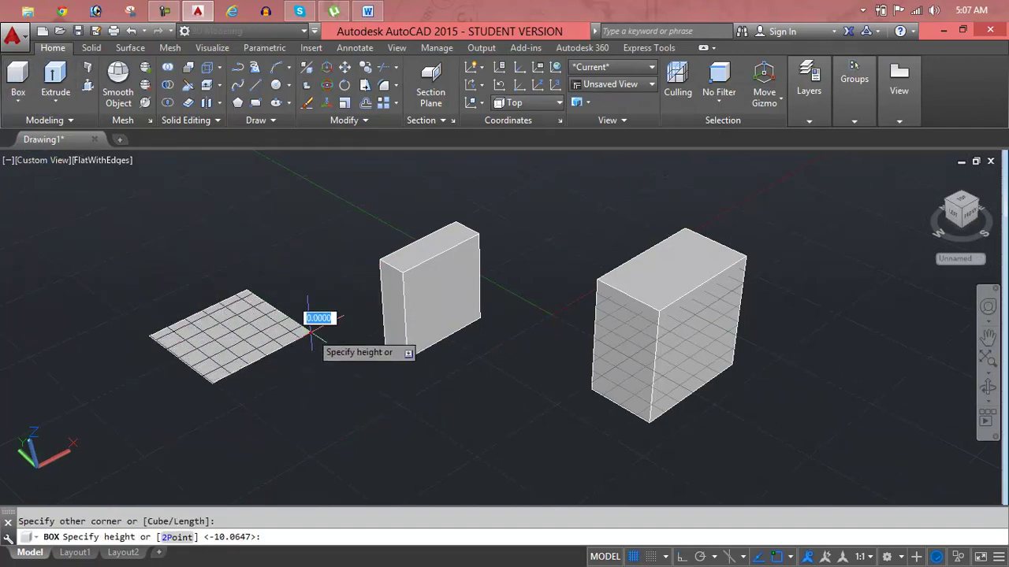
{"action": "left_click", "coordinate": [321, 236]}
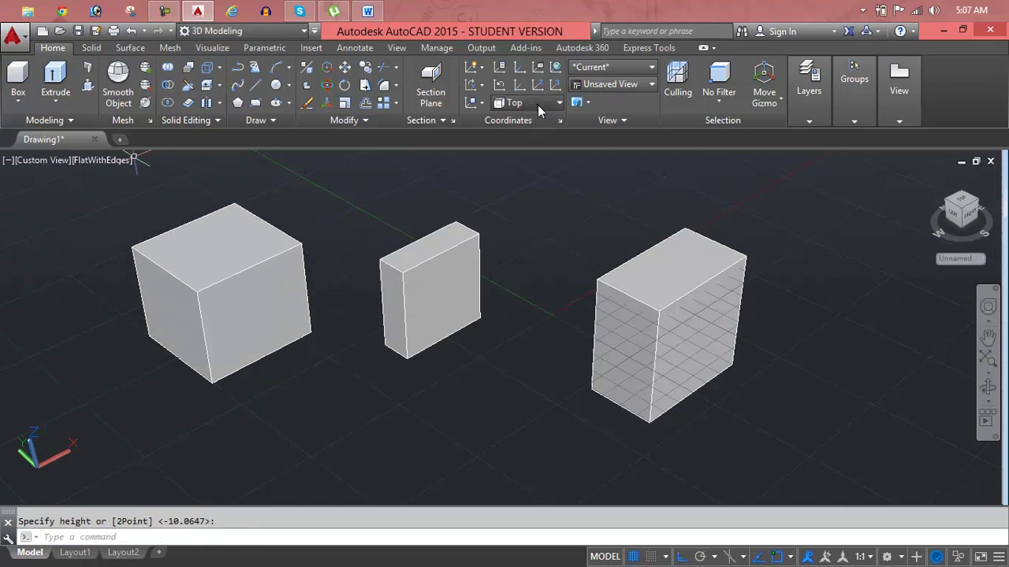
{"action": "left_click", "coordinate": [536, 101]}
Set the UCS to Bottom and draw a flat box at the lower right
{"action": "left_click", "coordinate": [538, 161]}
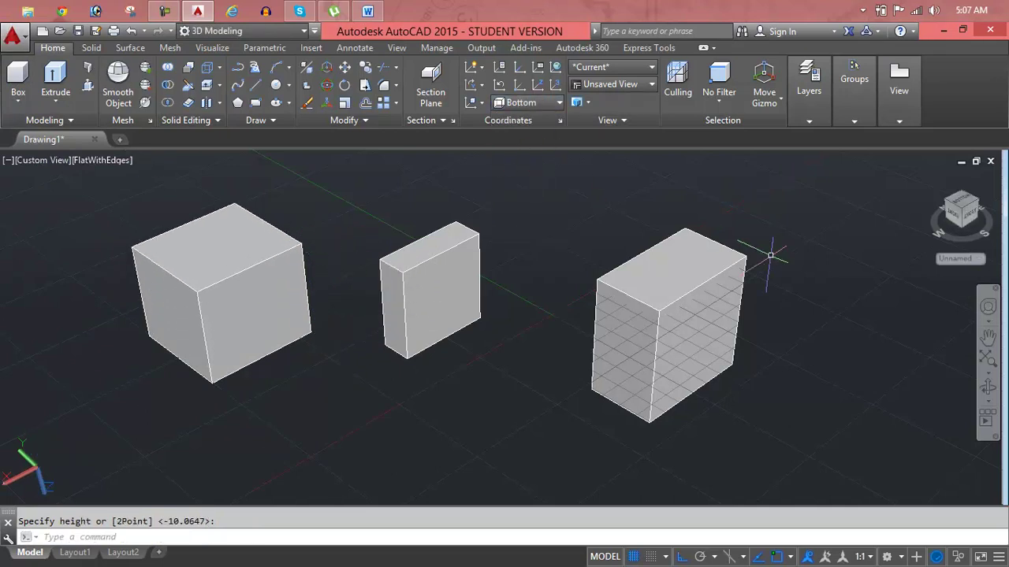
{"action": "left_click", "coordinate": [775, 307]}
{"action": "left_click", "coordinate": [901, 218]}
{"action": "left_click", "coordinate": [19, 79]}
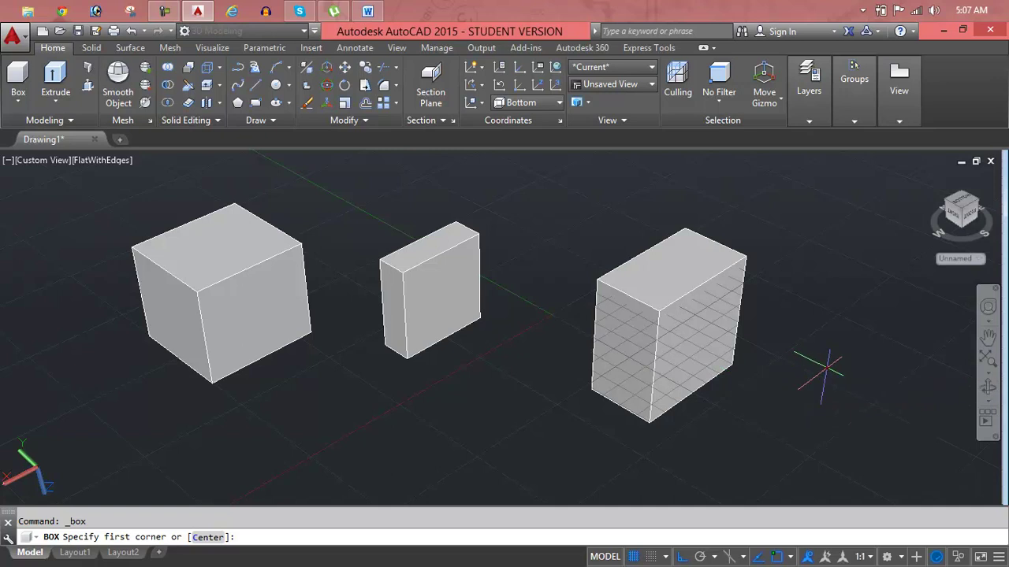
{"action": "left_click", "coordinate": [792, 394]}
{"action": "left_click", "coordinate": [860, 448]}
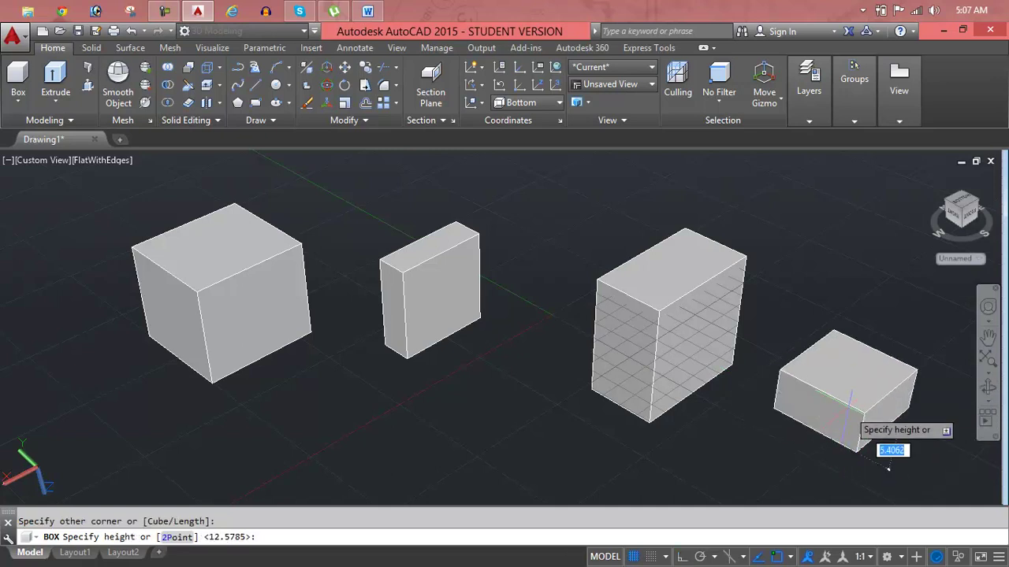
{"action": "left_click", "coordinate": [851, 432]}
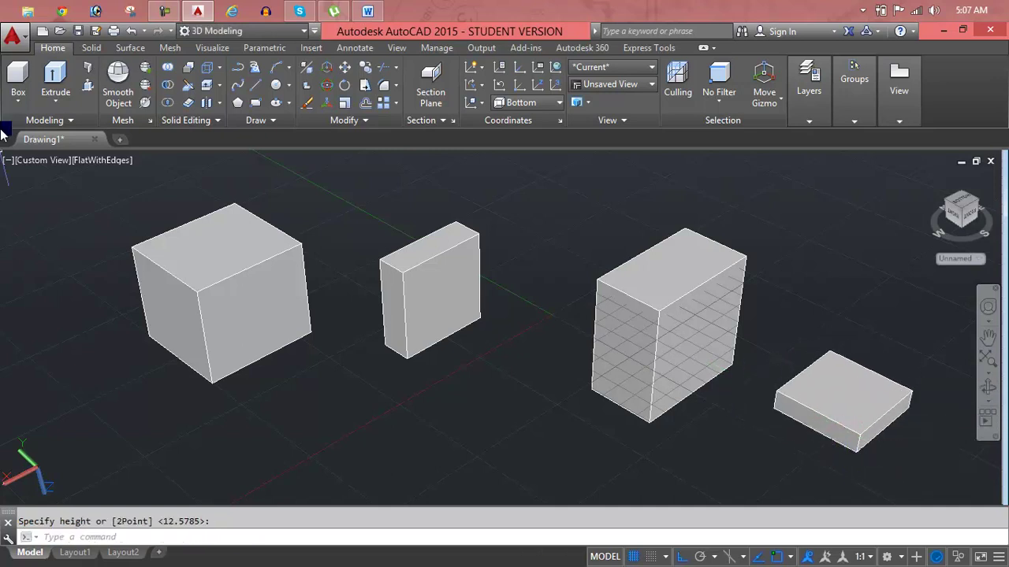
Set the UCS to Left and draw a thin box at the far left
{"action": "left_click", "coordinate": [524, 103]}
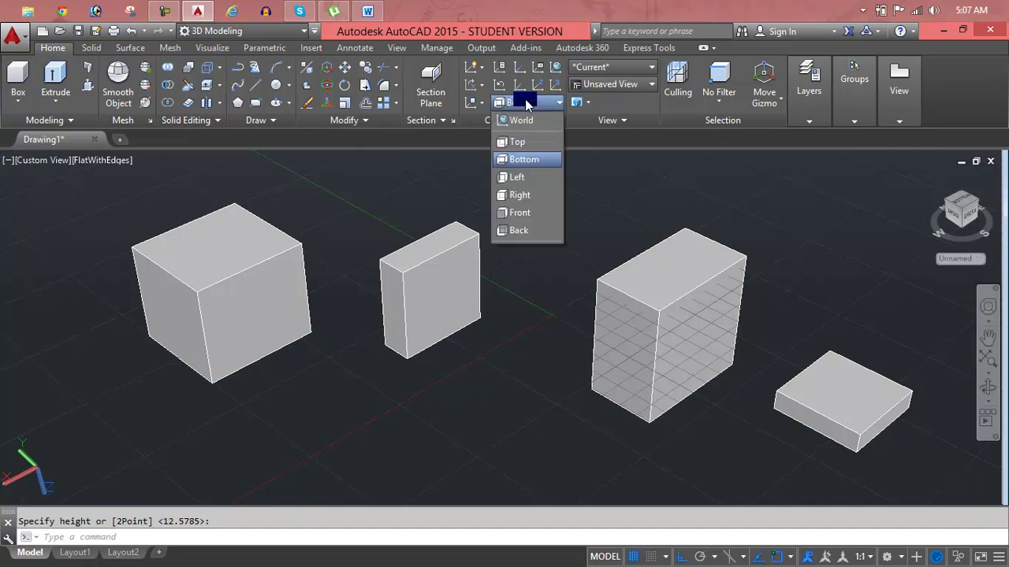
{"action": "left_click", "coordinate": [524, 182]}
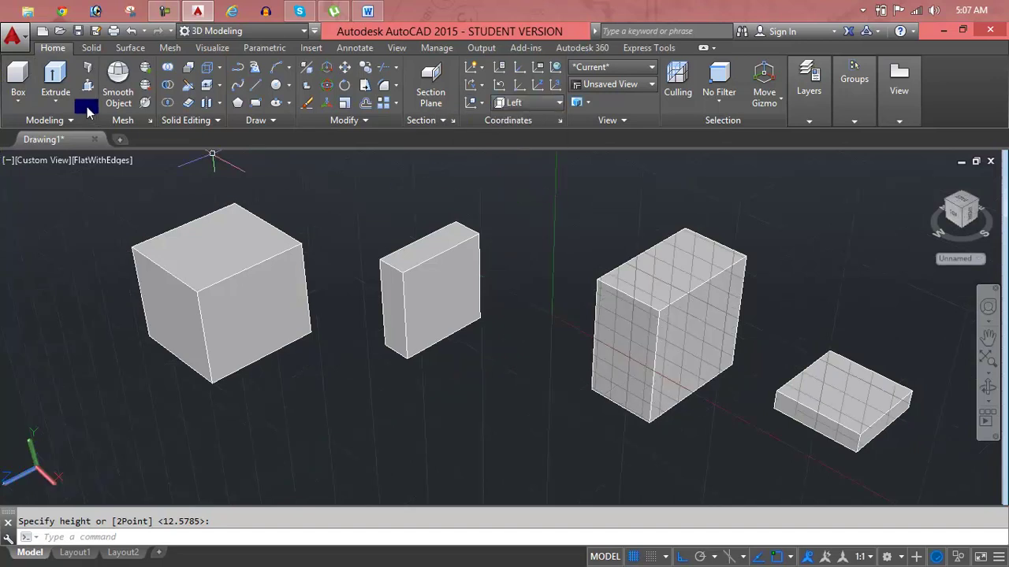
{"action": "left_click", "coordinate": [19, 88]}
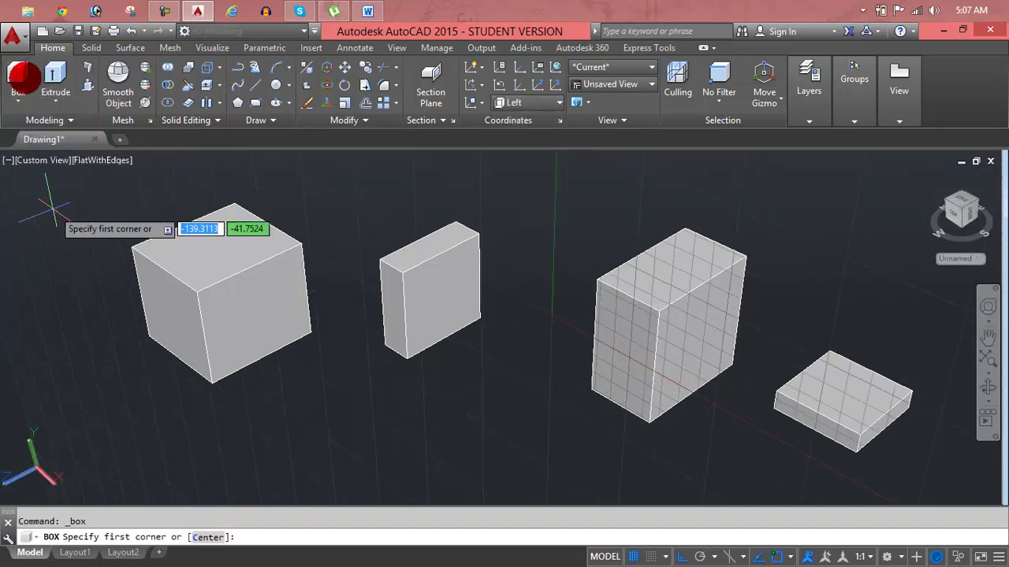
{"action": "left_click", "coordinate": [69, 276]}
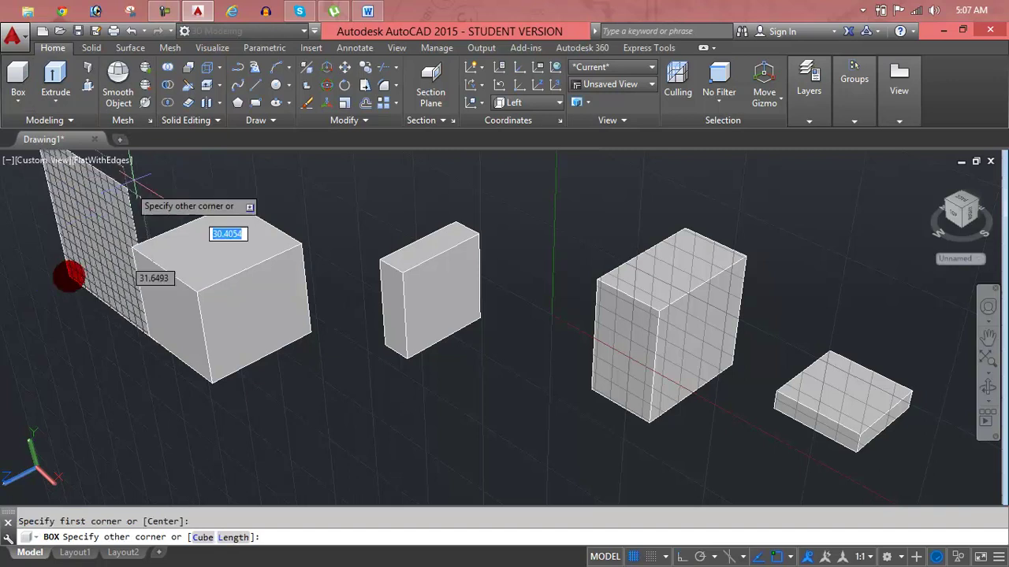
{"action": "left_click", "coordinate": [95, 233]}
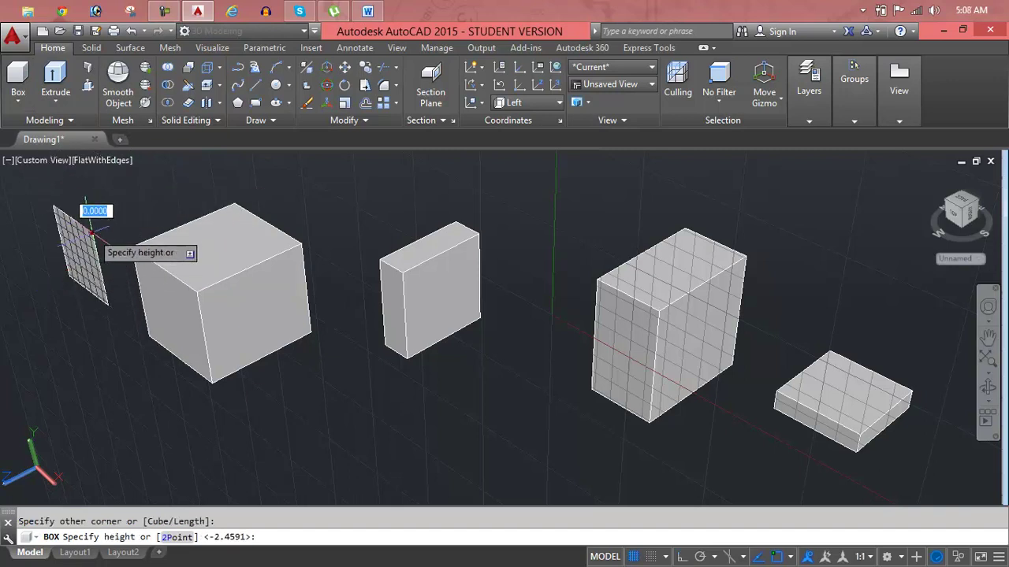
{"action": "left_click", "coordinate": [78, 243]}
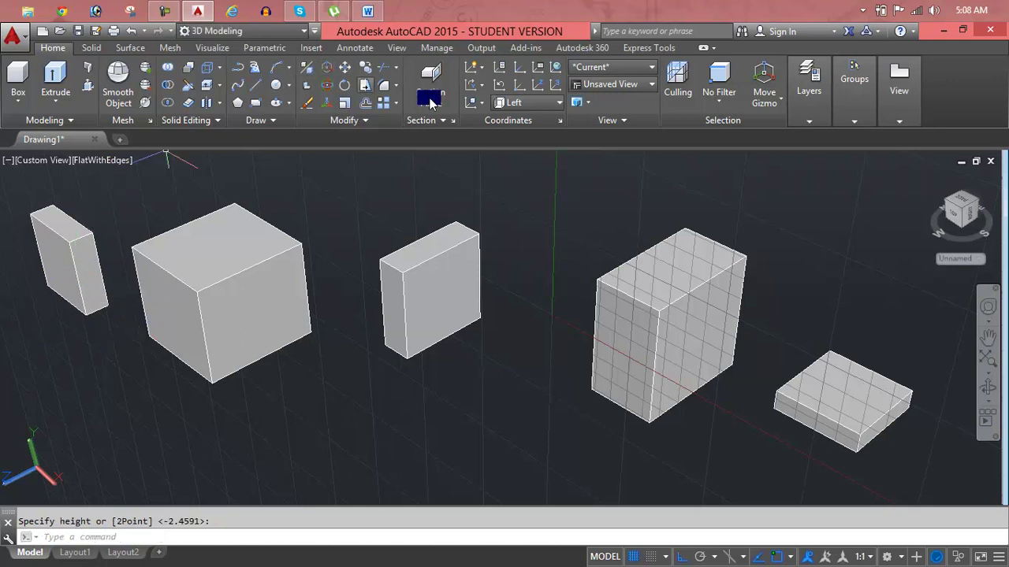
Set the UCS to Right and draw a small cube between the middle boxes
{"action": "left_click", "coordinate": [513, 104]}
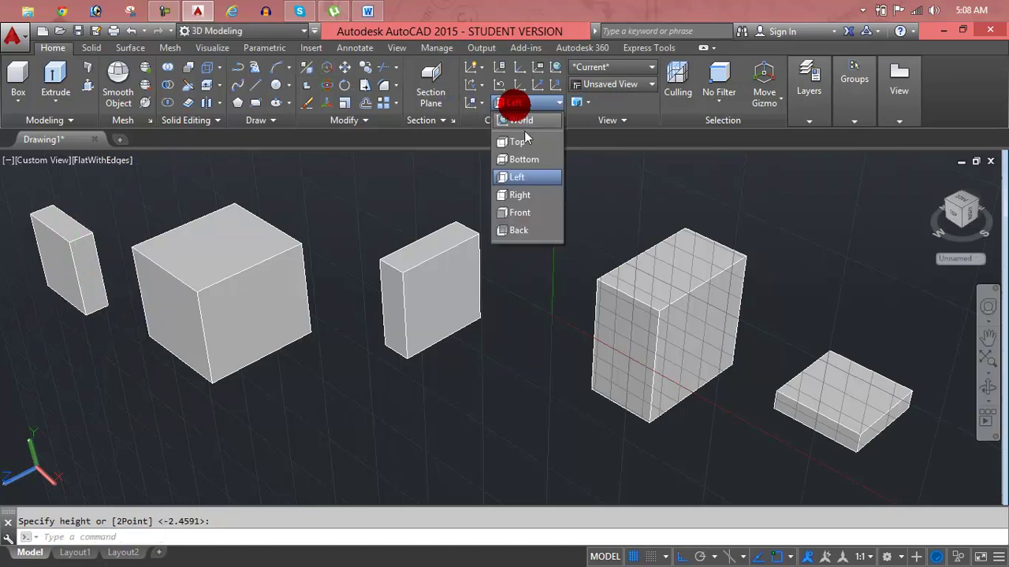
{"action": "left_click", "coordinate": [532, 194]}
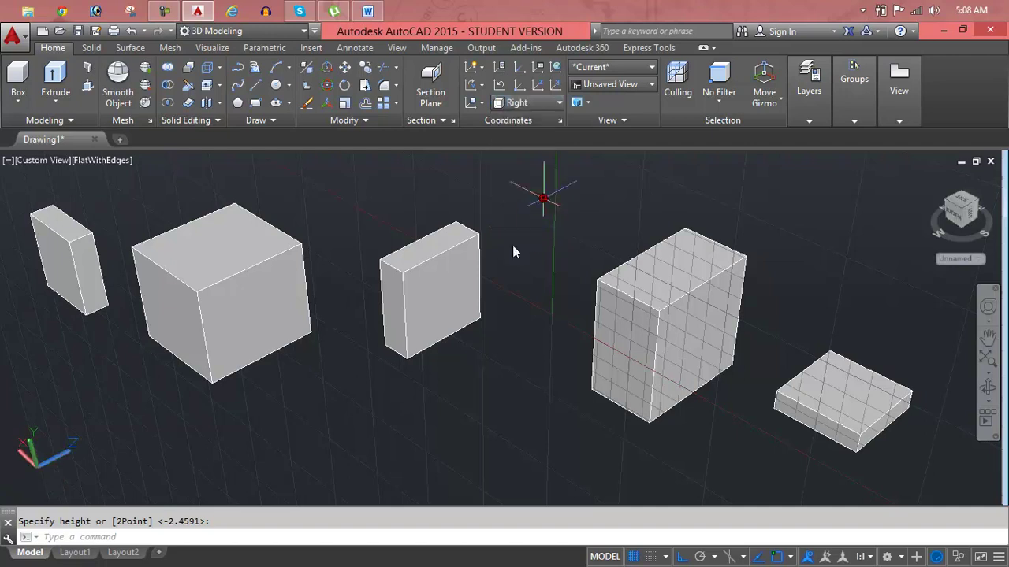
{"action": "left_click", "coordinate": [521, 216]}
{"action": "left_click", "coordinate": [561, 226]}
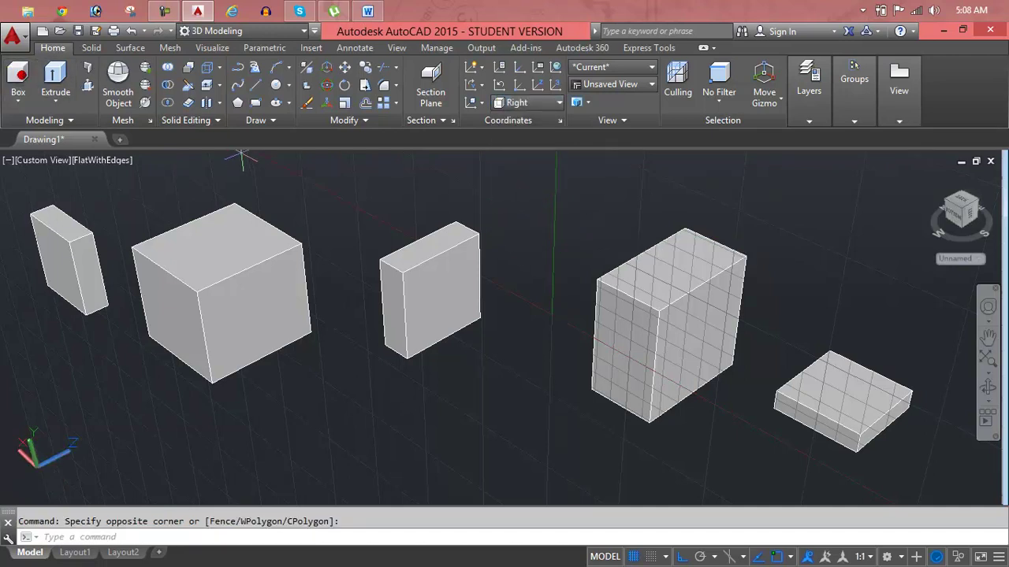
{"action": "left_click", "coordinate": [18, 79]}
{"action": "left_click", "coordinate": [526, 231]}
{"action": "left_click", "coordinate": [574, 316]}
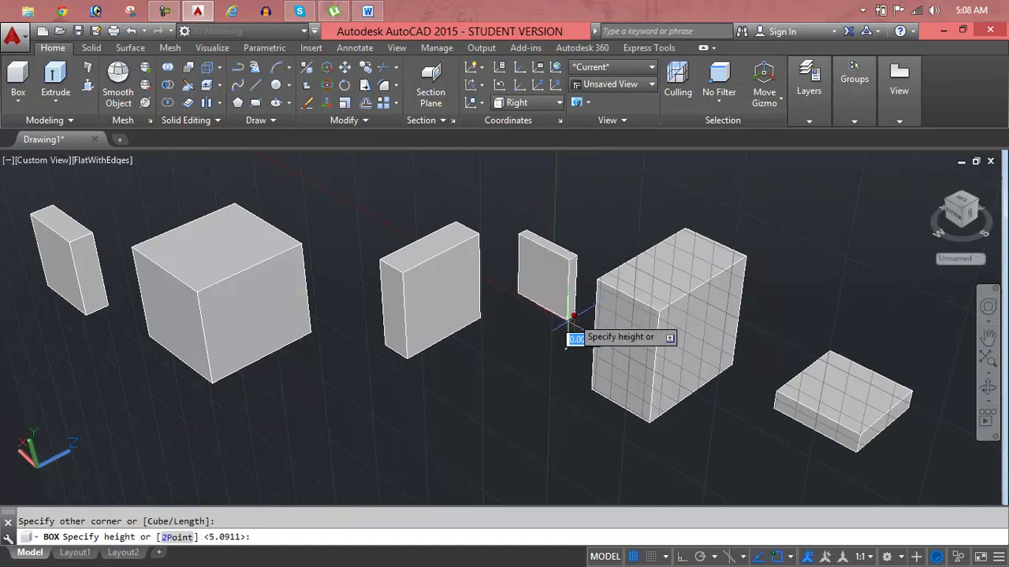
{"action": "left_click", "coordinate": [538, 341]}
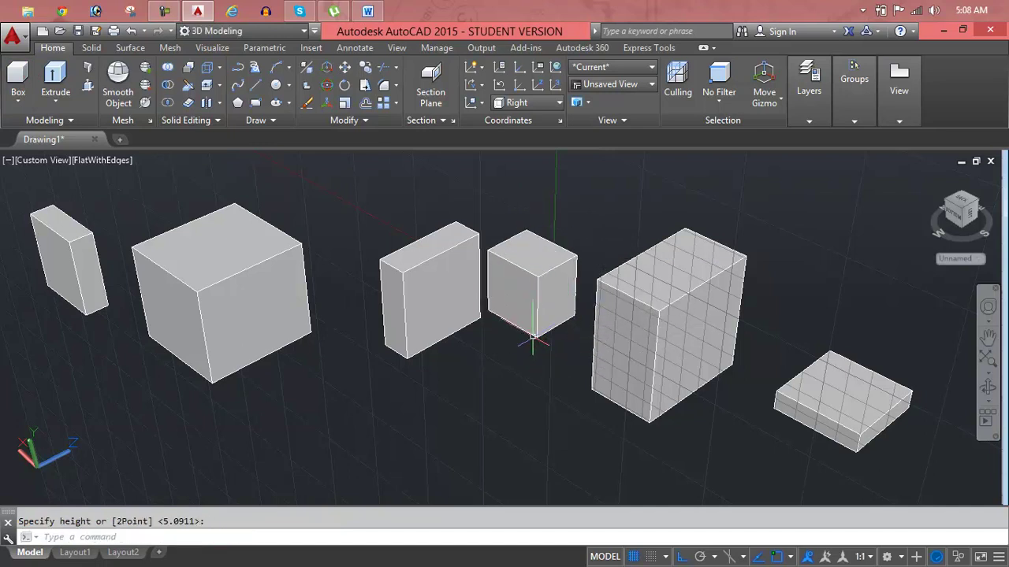
Set the UCS to Front and draw another box at the upper right
{"action": "left_click", "coordinate": [508, 102]}
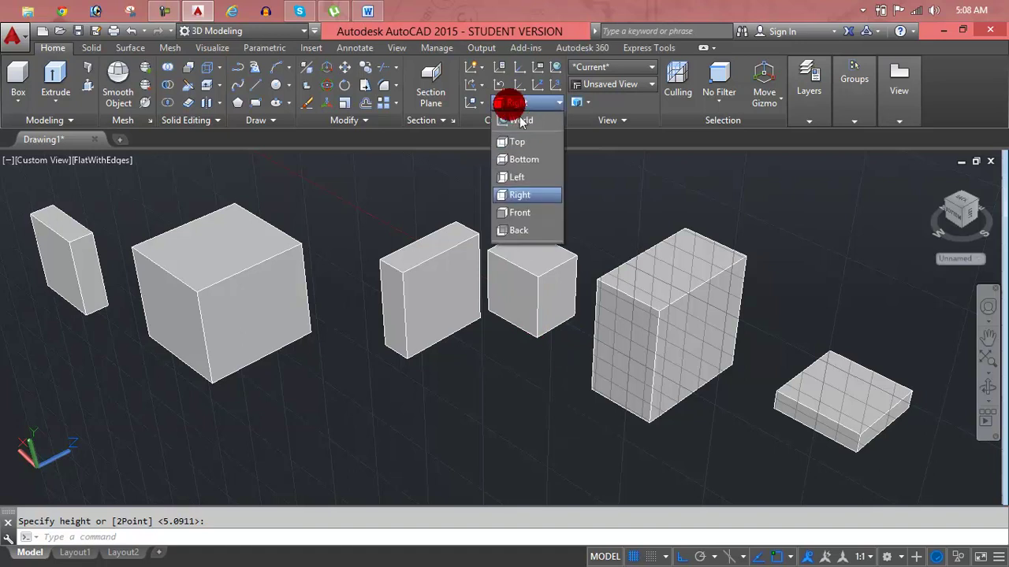
{"action": "left_click", "coordinate": [535, 212]}
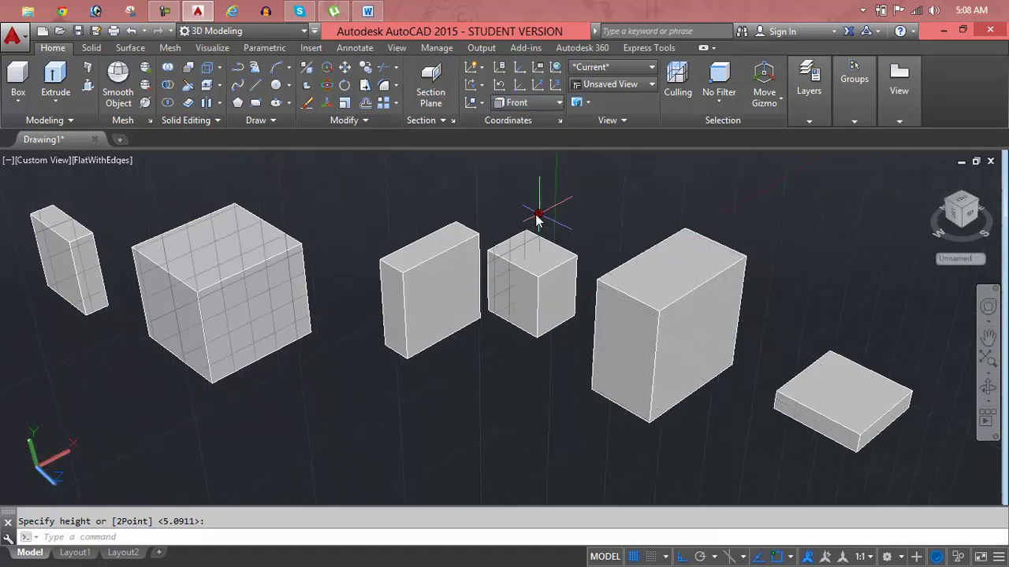
{"action": "left_click", "coordinate": [17, 76]}
{"action": "left_click", "coordinate": [859, 236]}
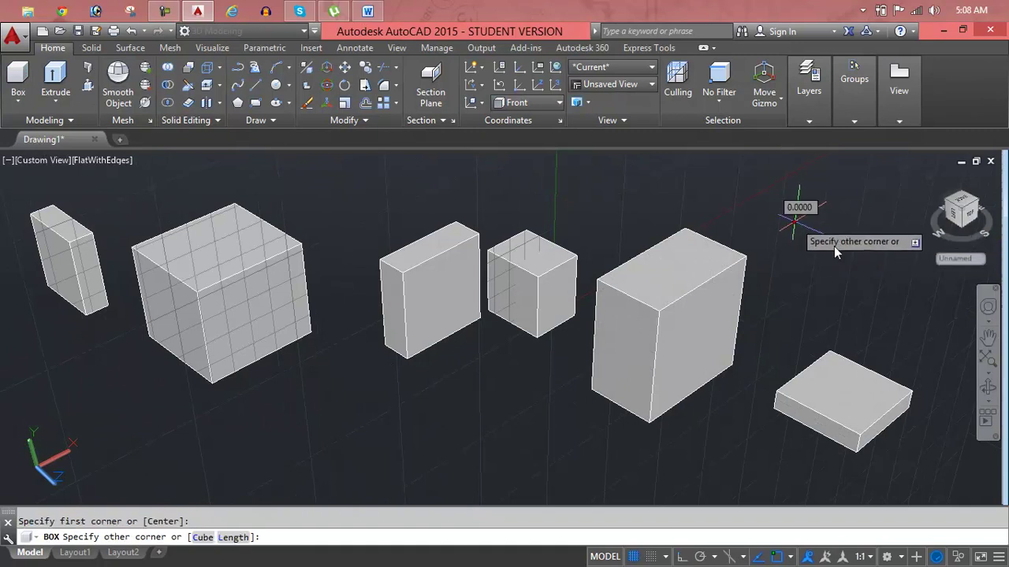
{"action": "left_click", "coordinate": [895, 287]}
{"action": "left_click", "coordinate": [898, 293]}
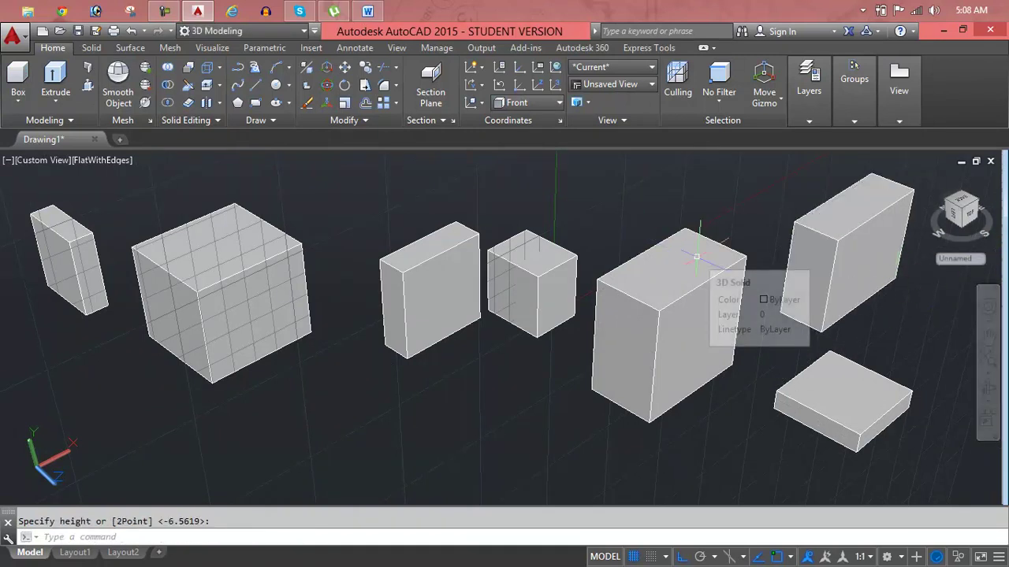
{"action": "left_click", "coordinate": [837, 414]}
Delete the lower-right flat box, the upper-right box, the centre box and the small cube
{"action": "key", "text": "Delete"}
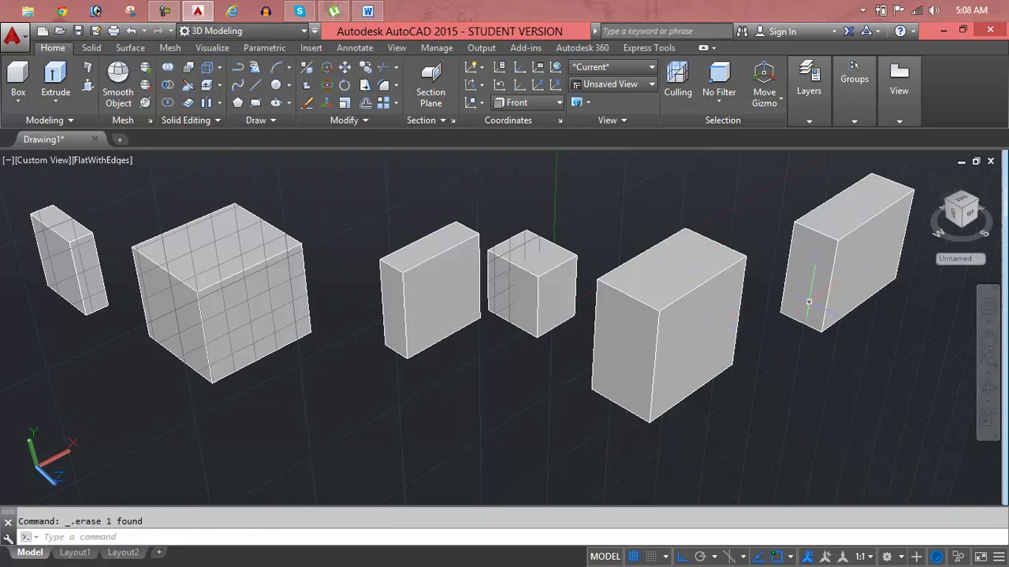
{"action": "left_click", "coordinate": [806, 300]}
{"action": "key", "text": "Delete"}
{"action": "left_click", "coordinate": [676, 329]}
{"action": "key", "text": "Delete"}
{"action": "left_click", "coordinate": [536, 285]}
{"action": "key", "text": "Delete"}
Delete the middle box, the large left cube and the last remaining box
{"action": "left_click", "coordinate": [481, 290]}
{"action": "left_click", "coordinate": [402, 284]}
{"action": "key", "text": "Delete"}
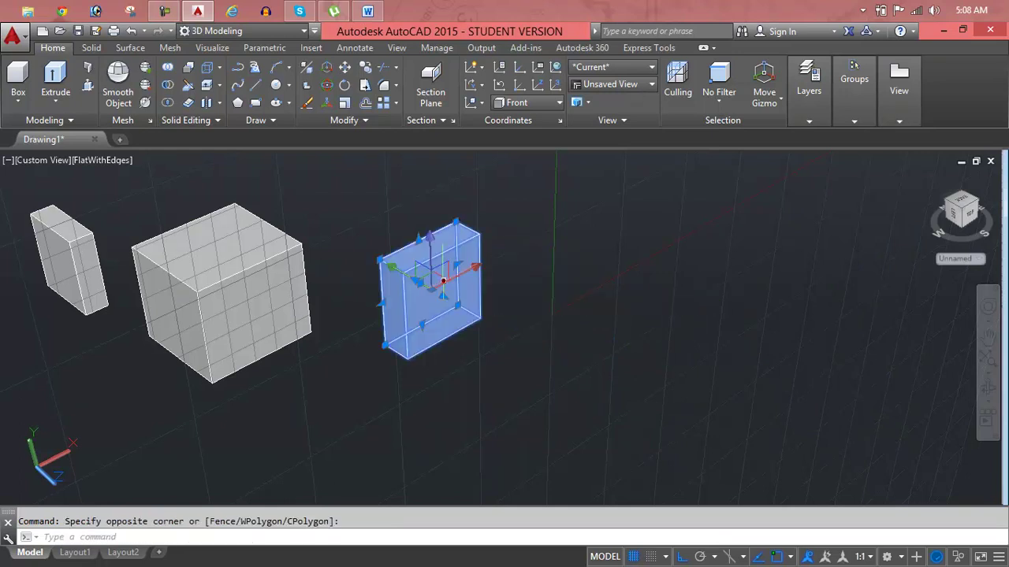
{"action": "left_click", "coordinate": [243, 266]}
{"action": "key", "text": "Delete"}
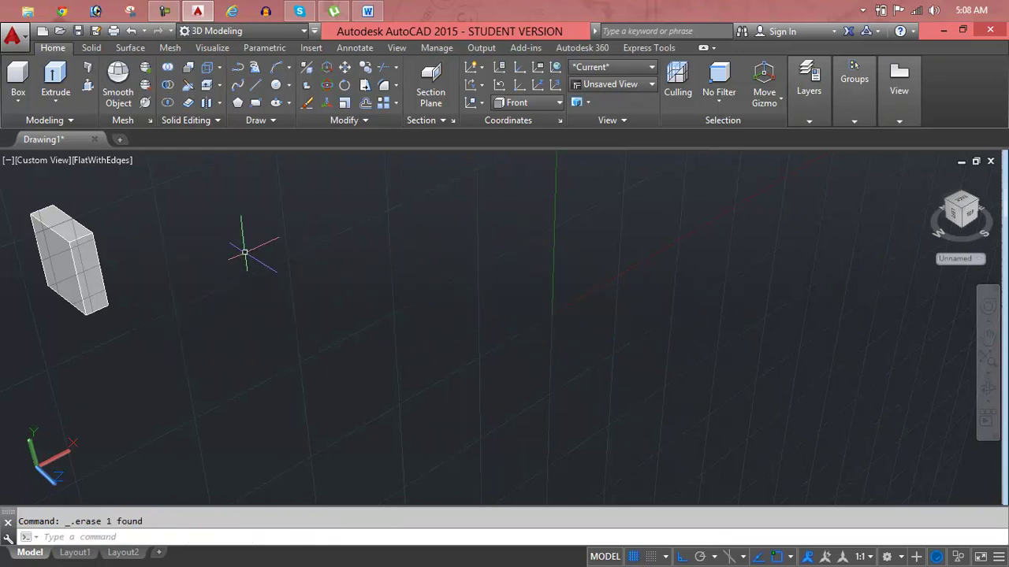
{"action": "left_click", "coordinate": [82, 243]}
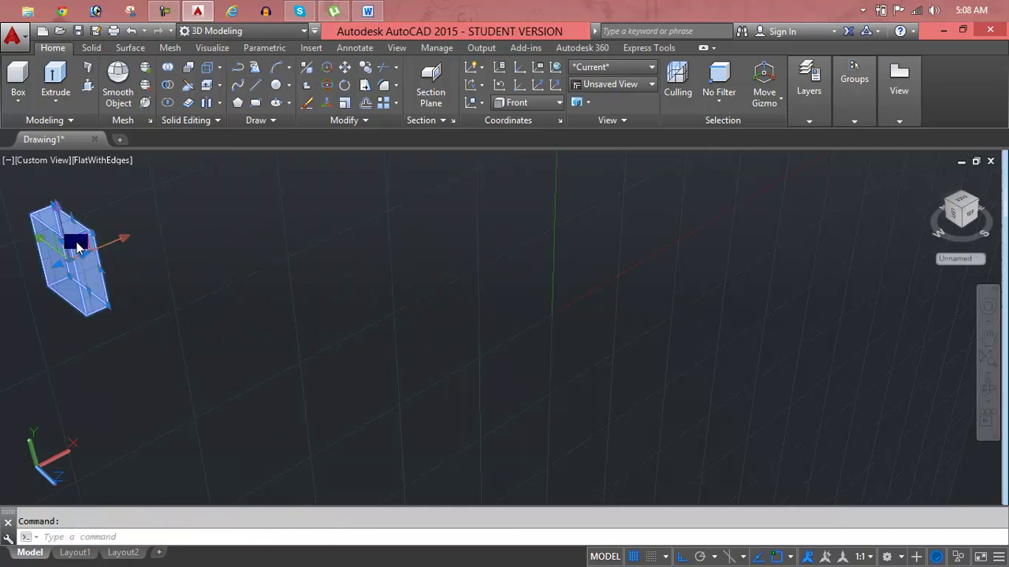
{"action": "key", "text": "Delete"}
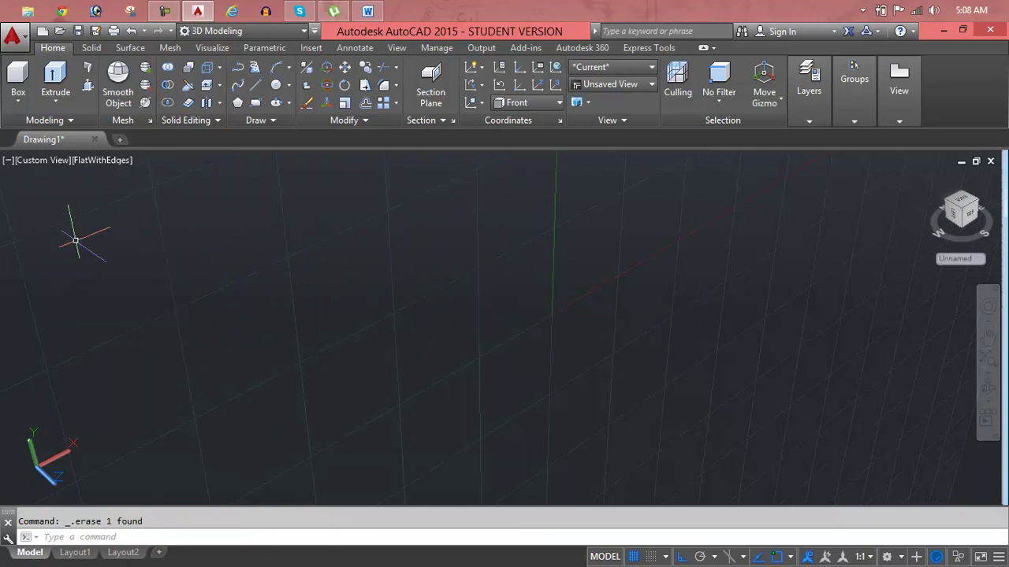